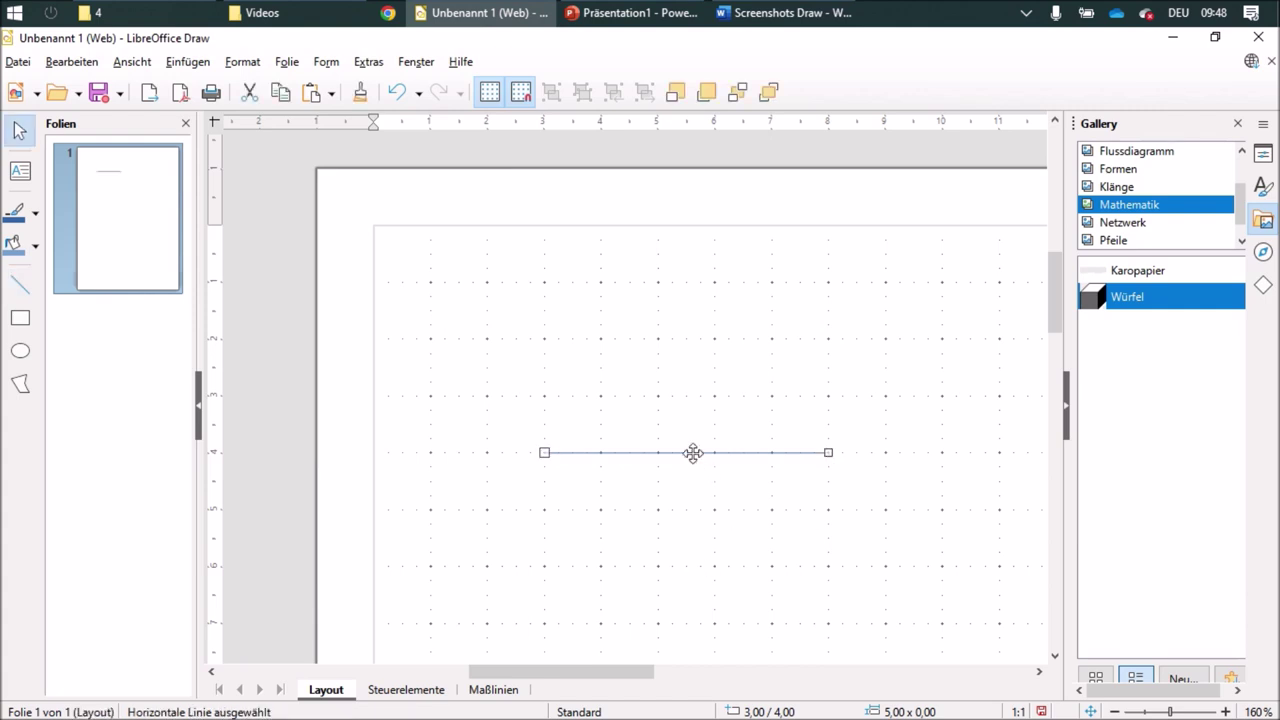
- Duplicate the horizontal line 1 cm above the original and set the copy's rotation to 30°
{"action": "left_click_drag", "start_coordinate": [694, 453], "coordinate": [692, 402]}
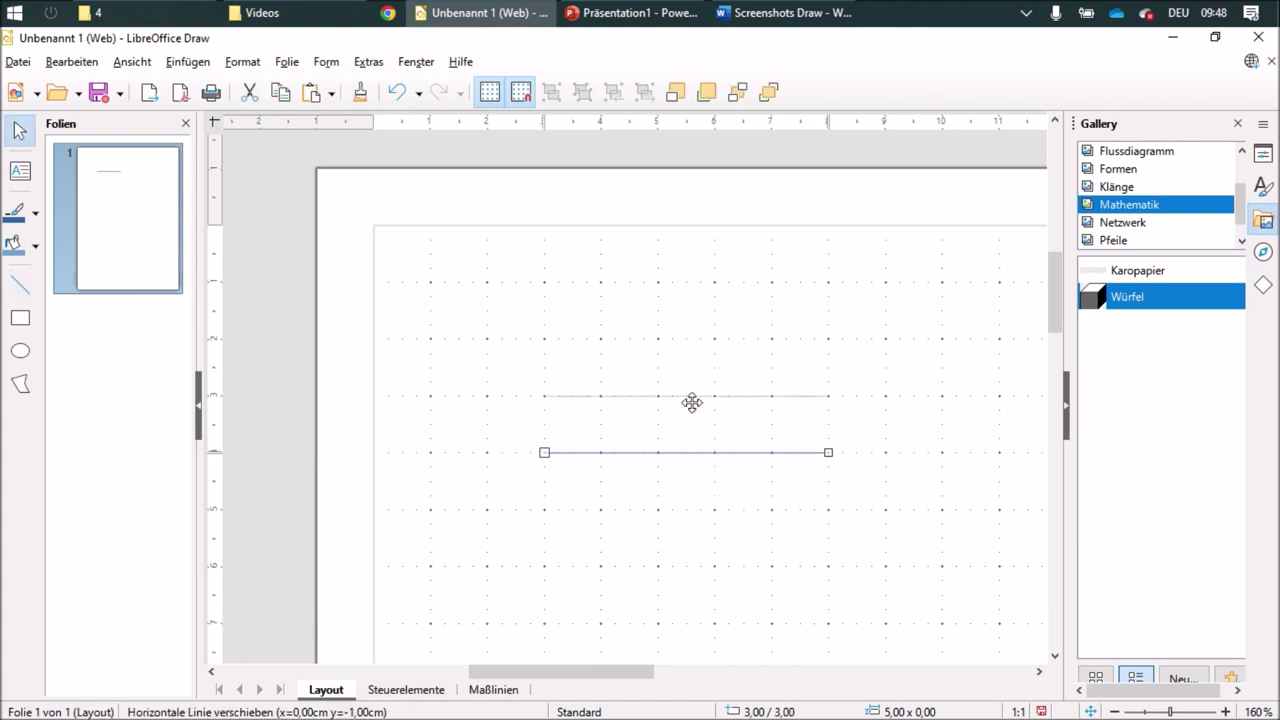
{"action": "key", "text": "ctrl"}
{"action": "left_click_drag", "start_coordinate": [692, 402], "coordinate": [696, 409]}
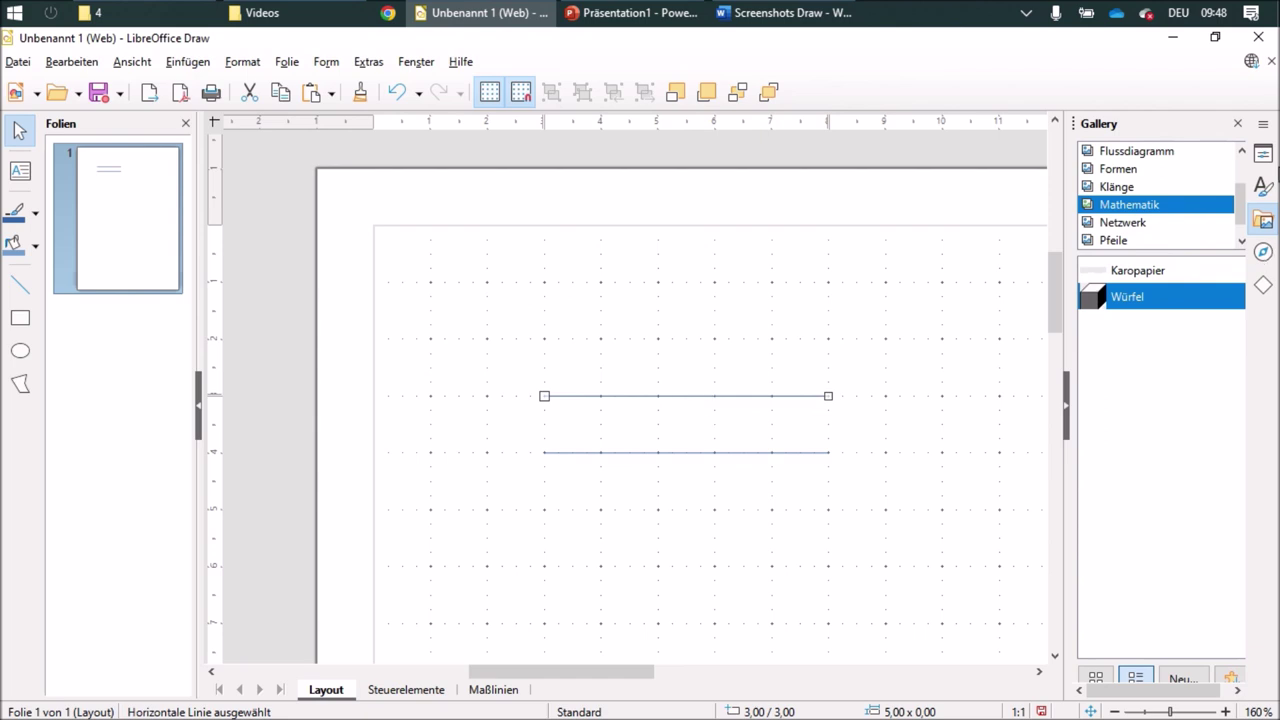
{"action": "left_click", "coordinate": [1263, 153]}
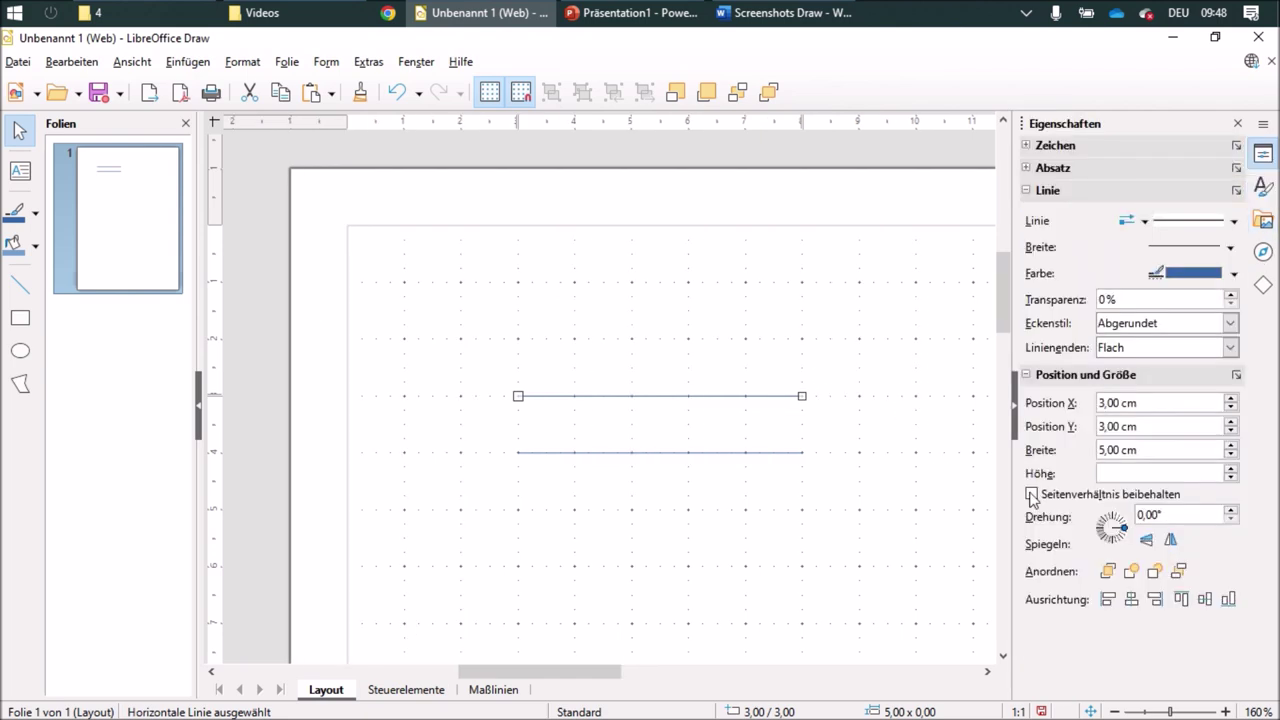
{"action": "left_click_drag", "start_coordinate": [1232, 510], "coordinate": [1232, 512]}
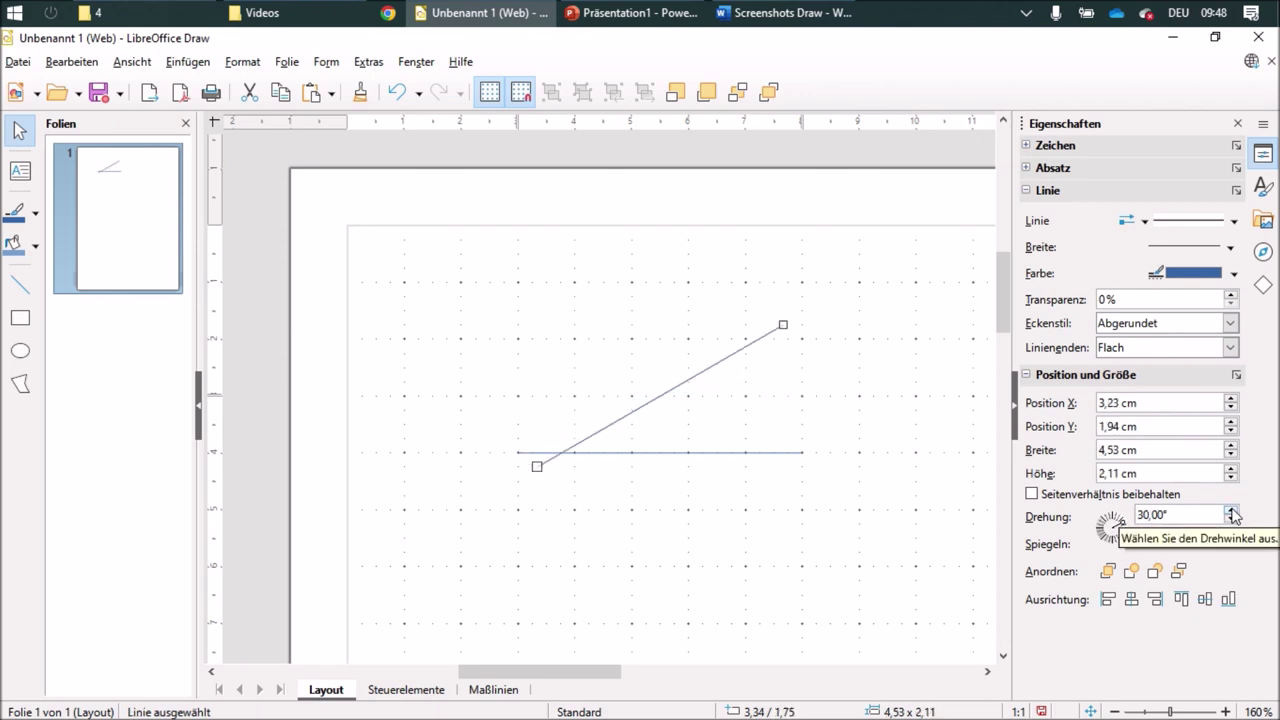
- Move the slanted line so its lower end meets the starting point of the horizontal line at 3.00 / 4.00
{"action": "scroll", "coordinate": [533, 560], "scroll_direction": "up", "scroll_amount": 3}
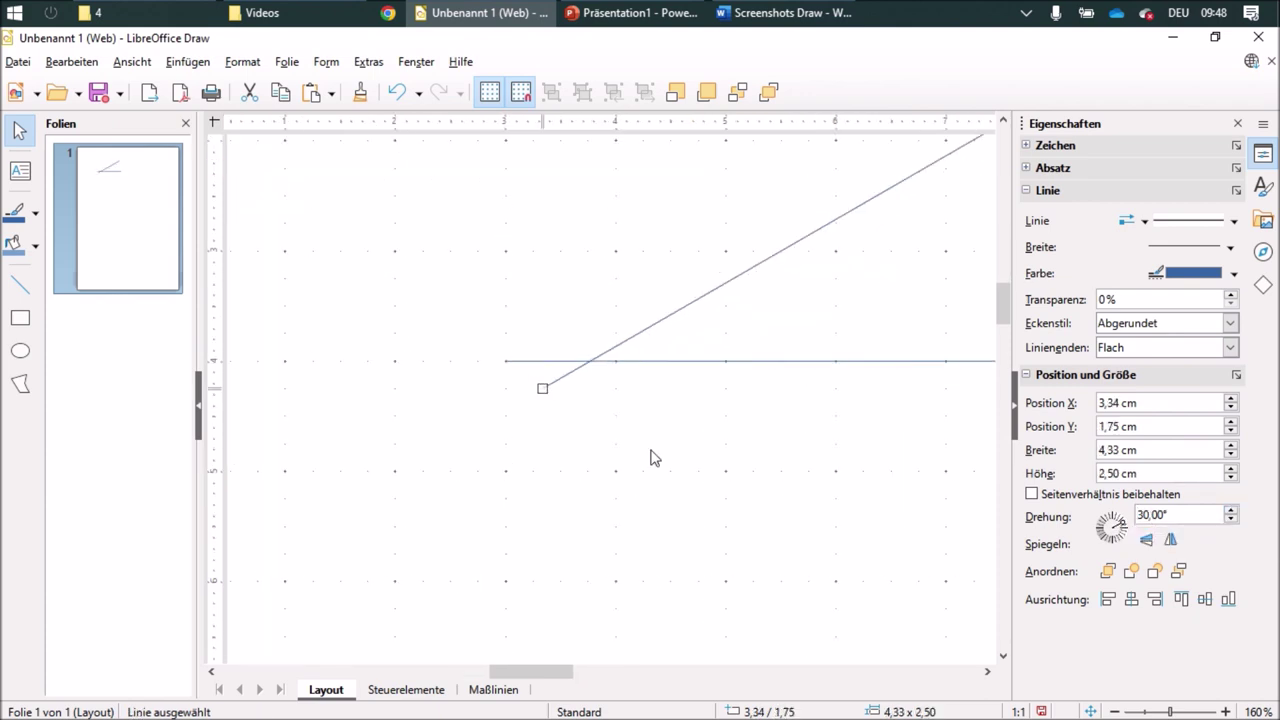
{"action": "left_click_drag", "start_coordinate": [688, 303], "coordinate": [656, 276]}
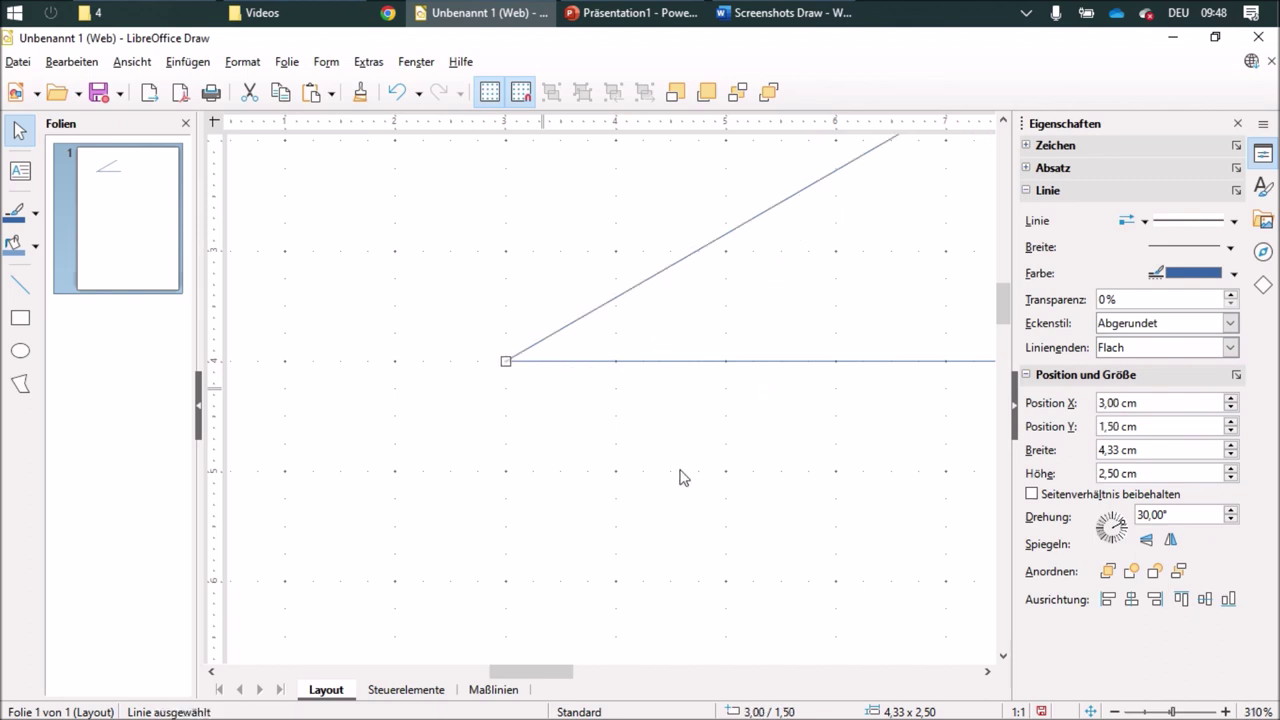
{"action": "scroll", "coordinate": [632, 435], "scroll_direction": "up", "scroll_amount": 2}
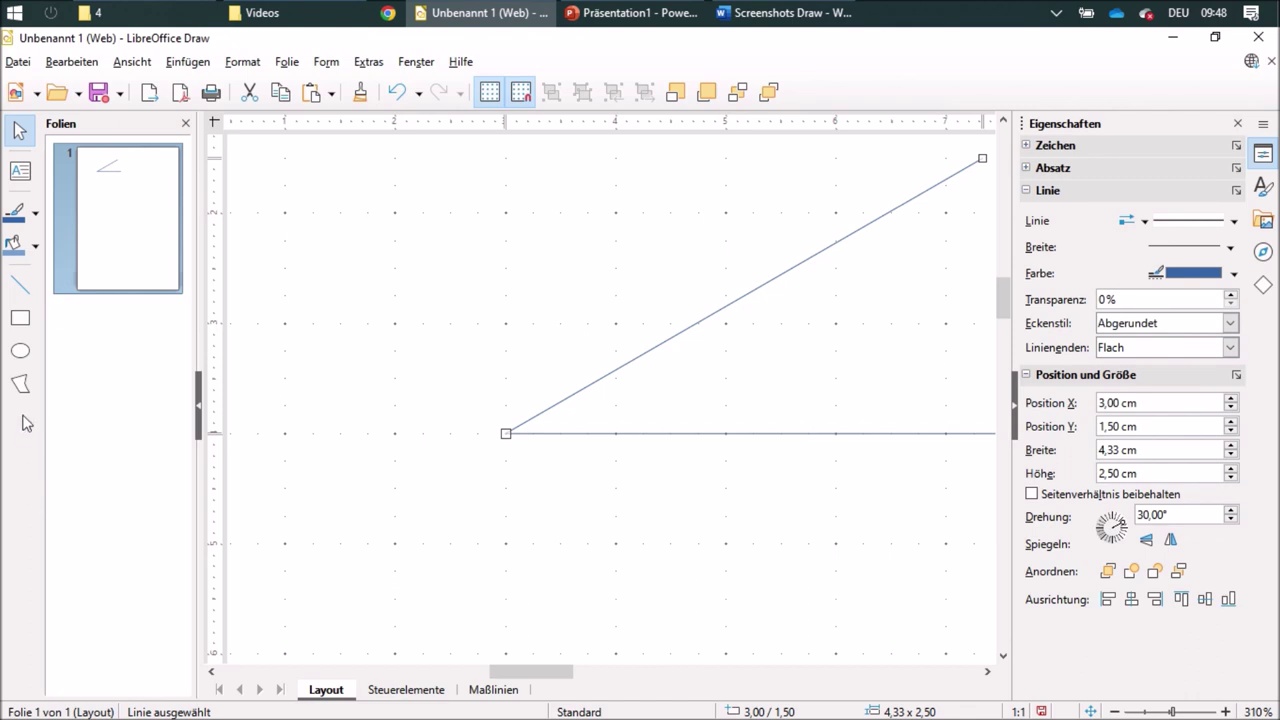
- Customize the Zeichnung toolbar by finding the Ellipsenbogen command with "elli" and adding it after Polygon, gefüllt
{"action": "right_click", "coordinate": [20, 383]}
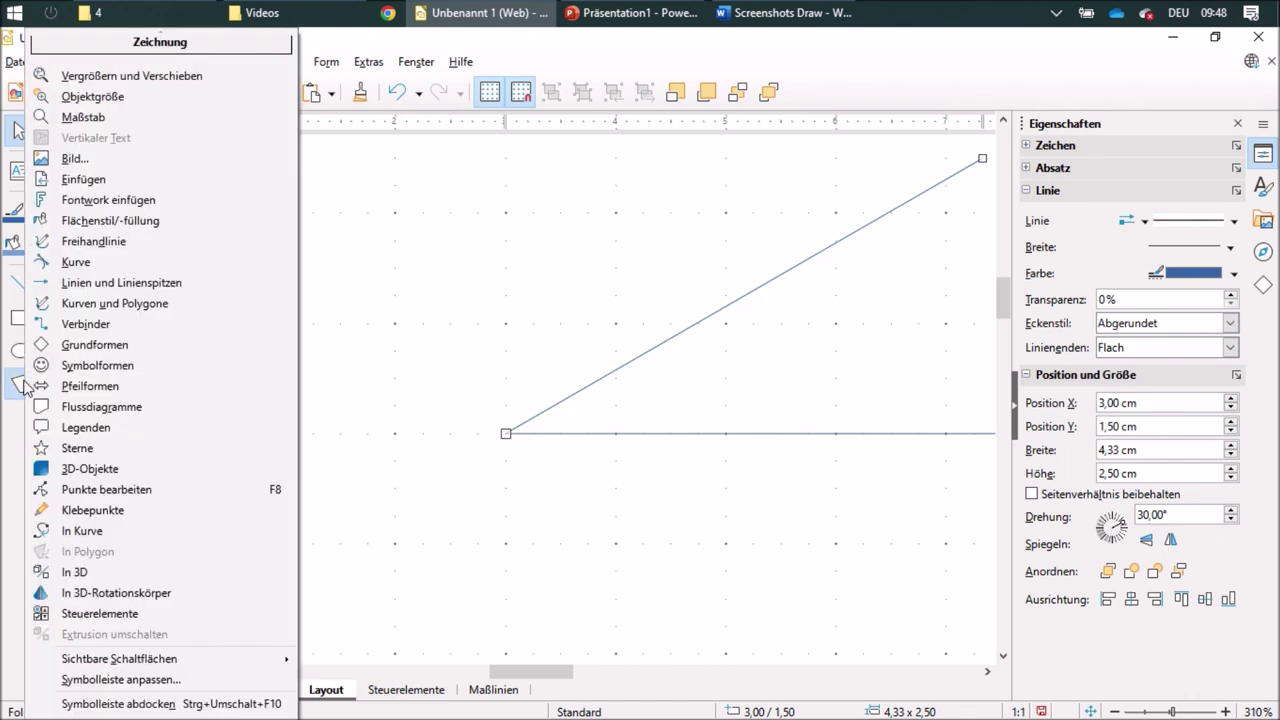
{"action": "left_click", "coordinate": [127, 680]}
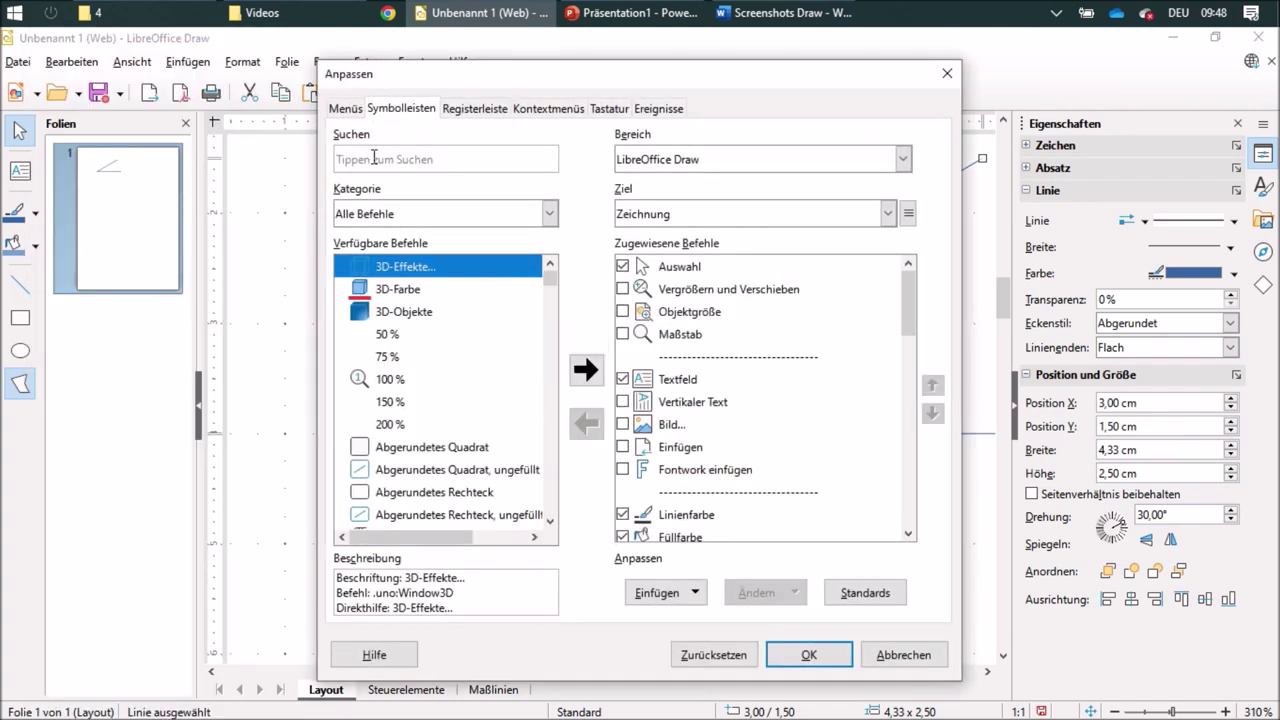
{"action": "type", "text": "elli"}
{"action": "key", "text": "BackSpace"}
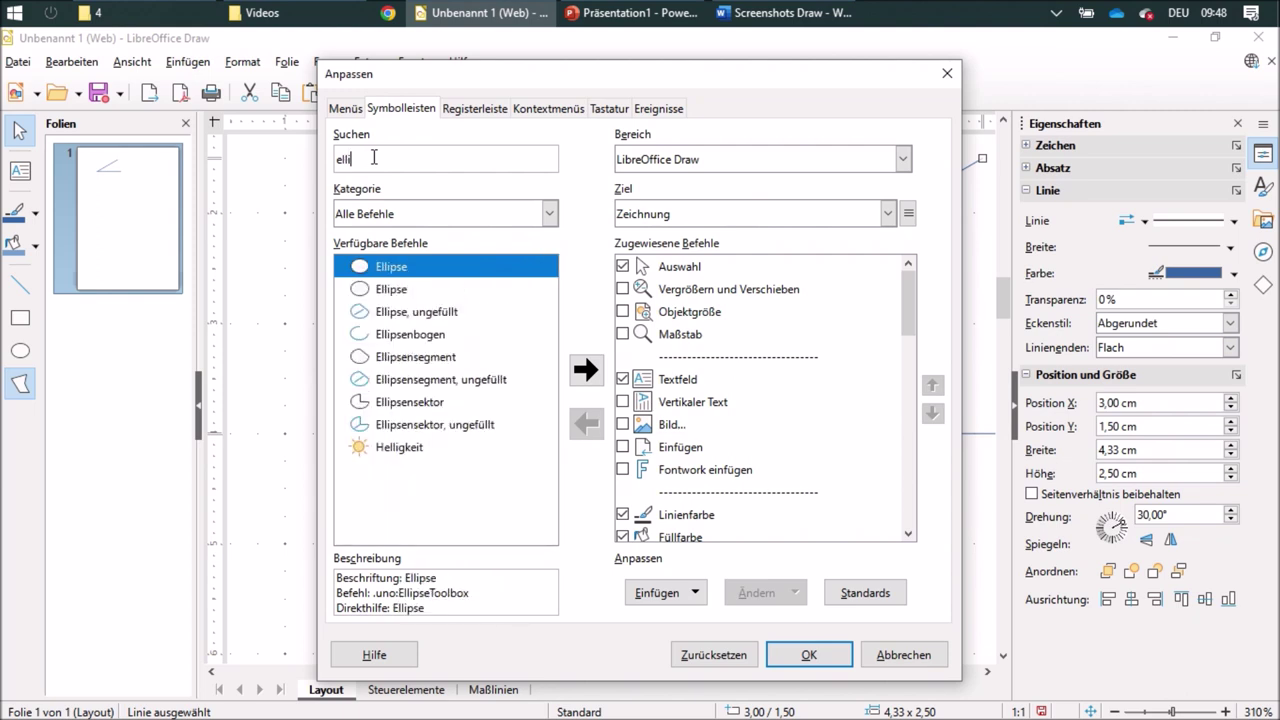
{"action": "left_click", "coordinate": [412, 338]}
{"action": "scroll", "coordinate": [912, 314], "scroll_direction": "down", "scroll_amount": 4}
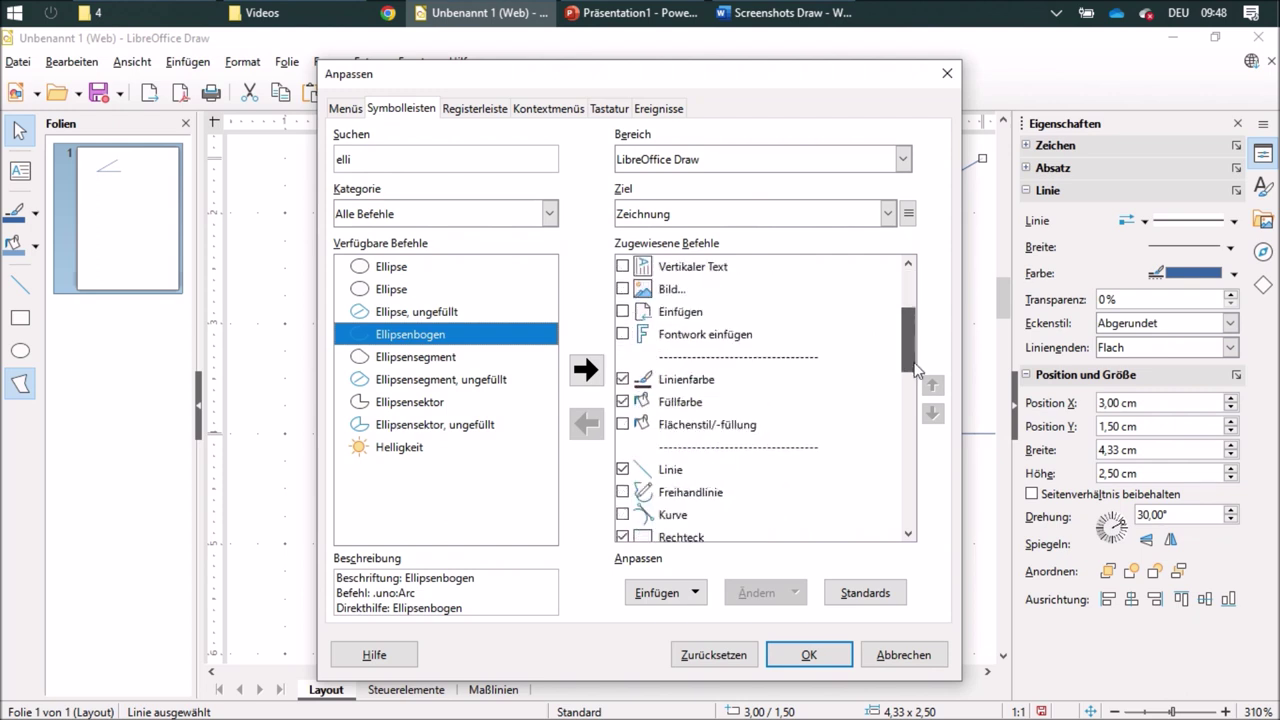
{"action": "left_click", "coordinate": [587, 372]}
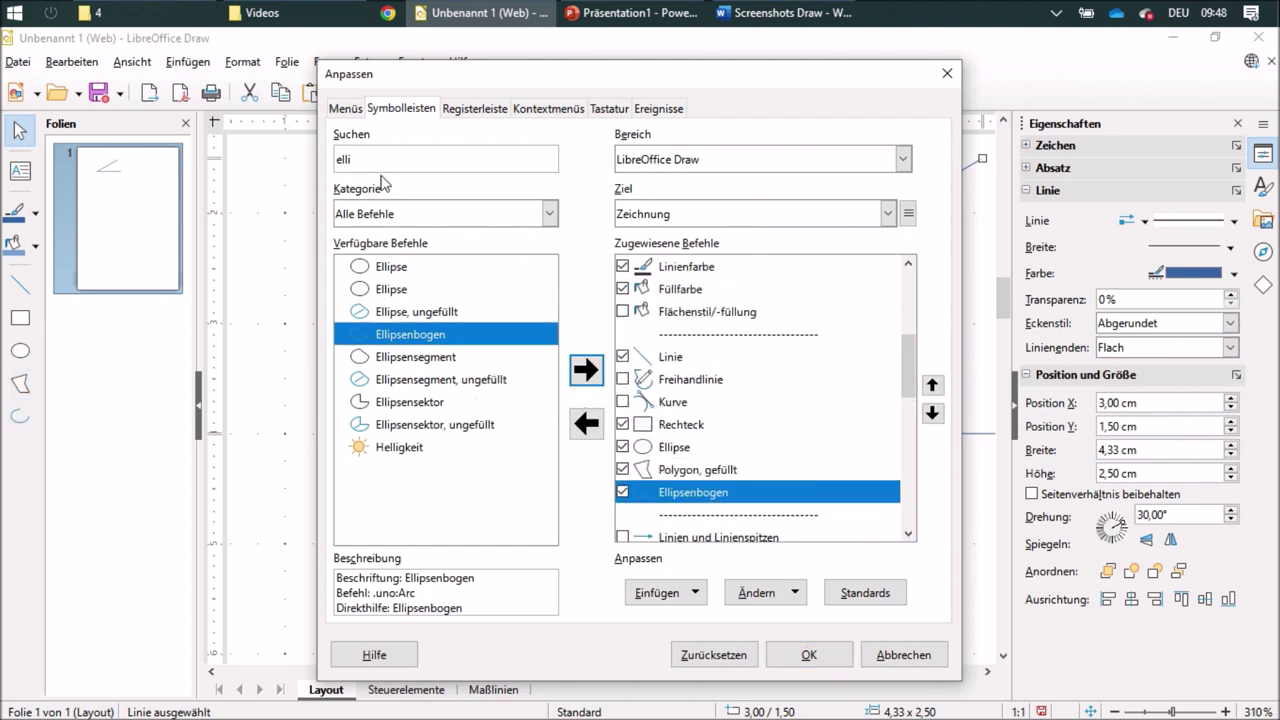
- Find the Punkte bearbeiten command with "punkte", add it to the Zeichnung toolbar and apply the customization
{"action": "left_click", "coordinate": [253, 168]}
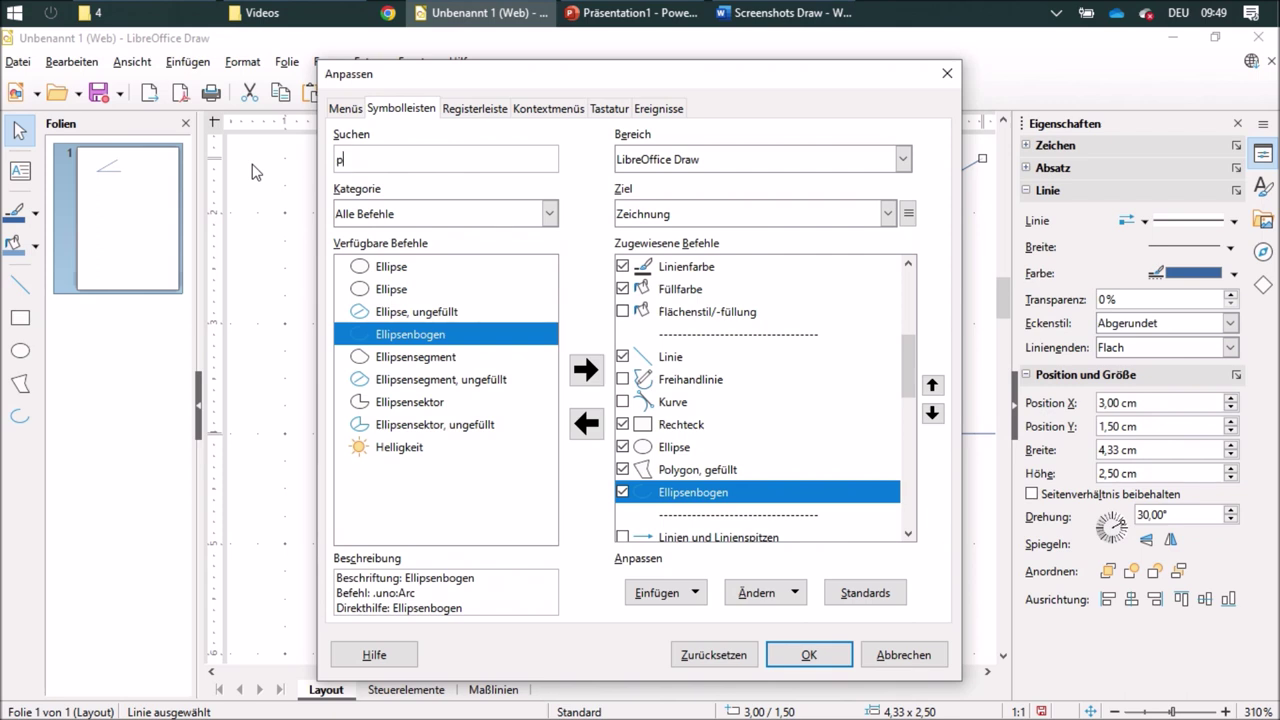
{"action": "type", "text": "punkte"}
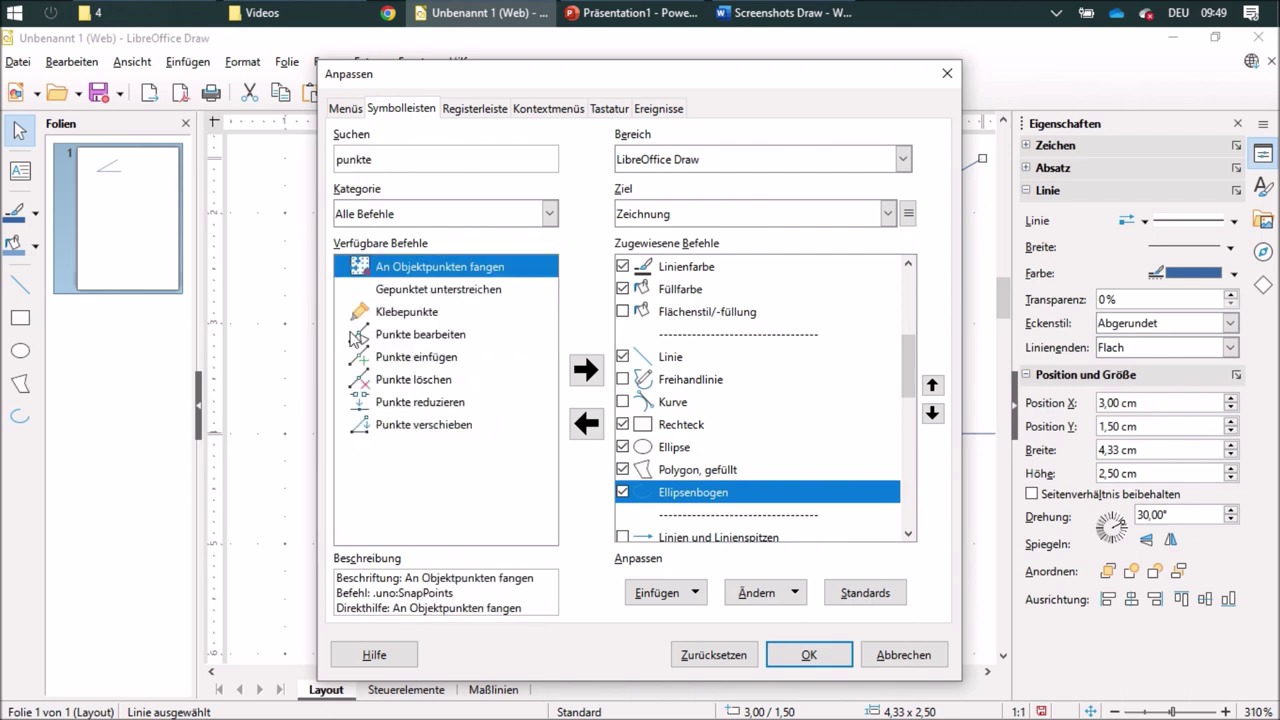
{"action": "left_click", "coordinate": [440, 340]}
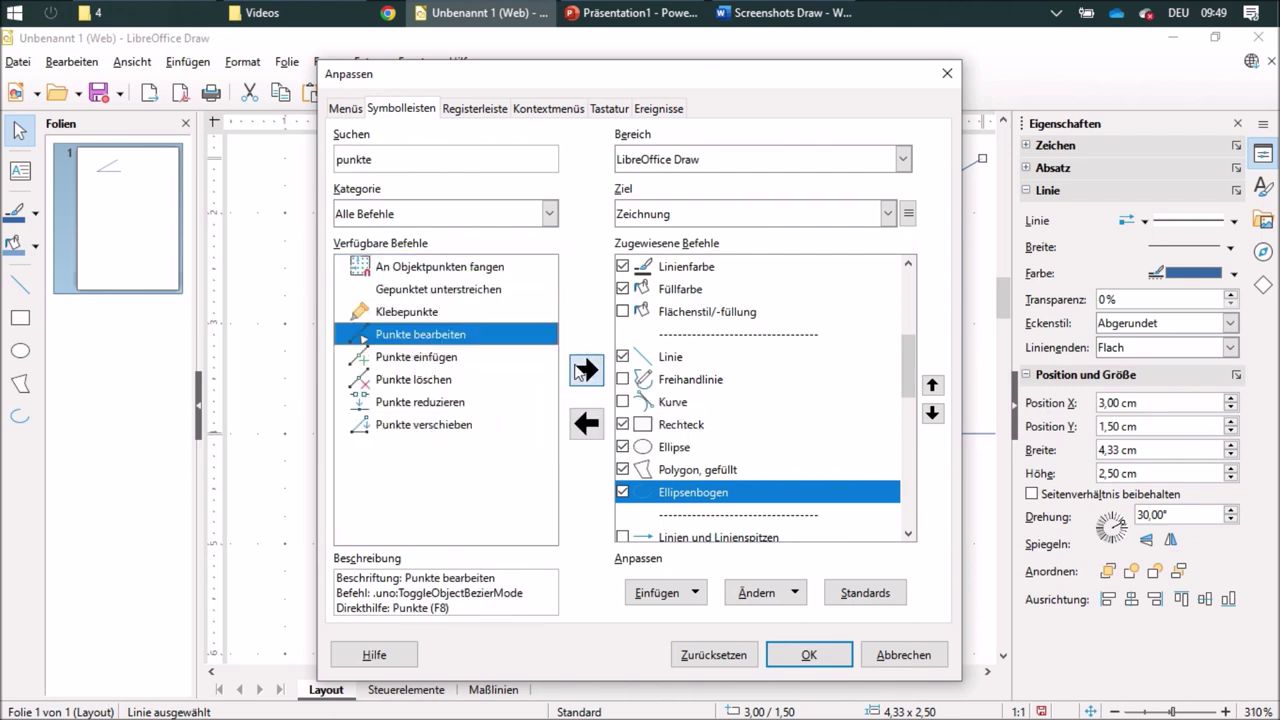
{"action": "left_click", "coordinate": [586, 370]}
{"action": "left_click", "coordinate": [808, 655]}
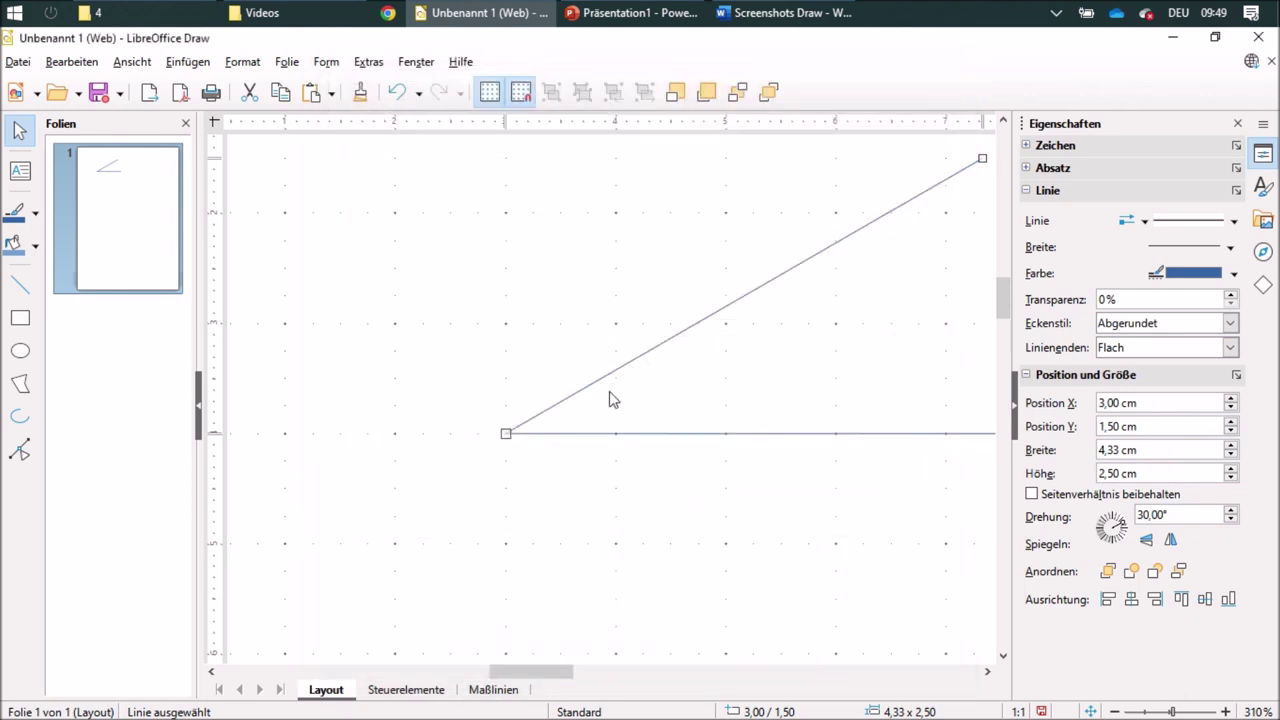
- Draw an Ellipsenbogen from a 2.00 × 2.00 cm circle centred on the vertex, running from the horizontal line to the slanted line
{"action": "left_click", "coordinate": [20, 416]}
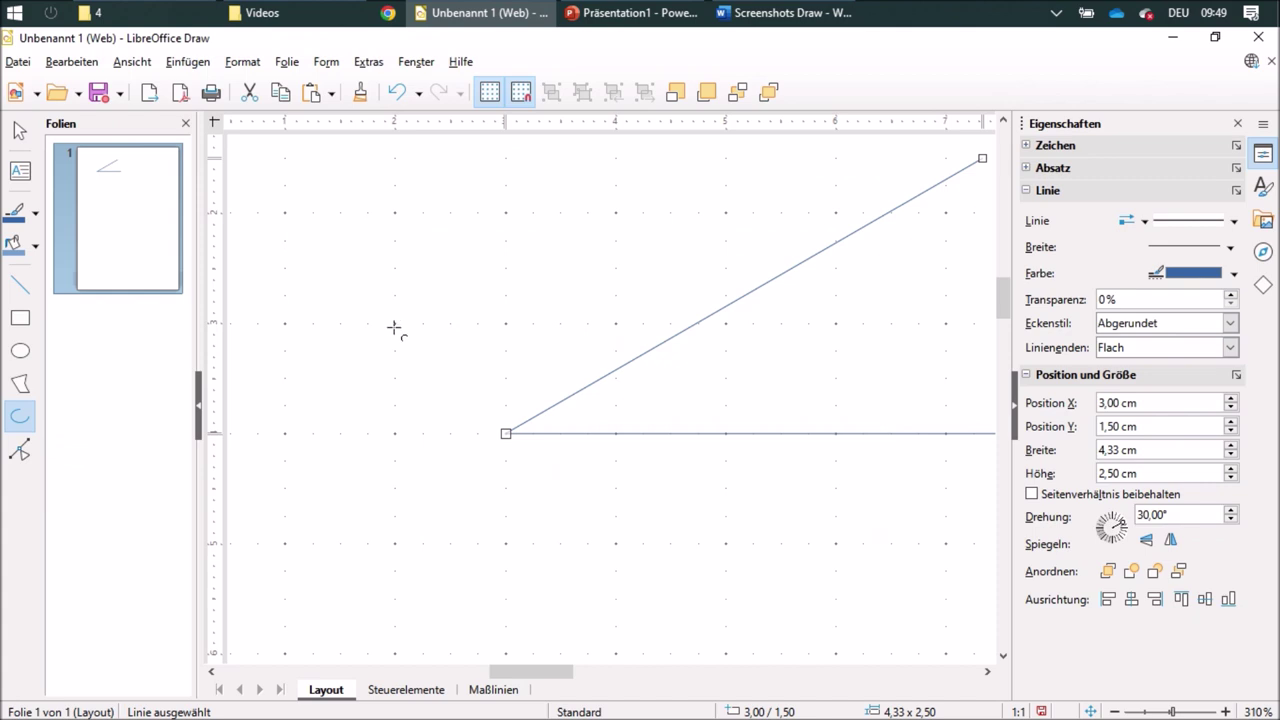
{"action": "left_click_drag", "start_coordinate": [394, 325], "coordinate": [617, 533]}
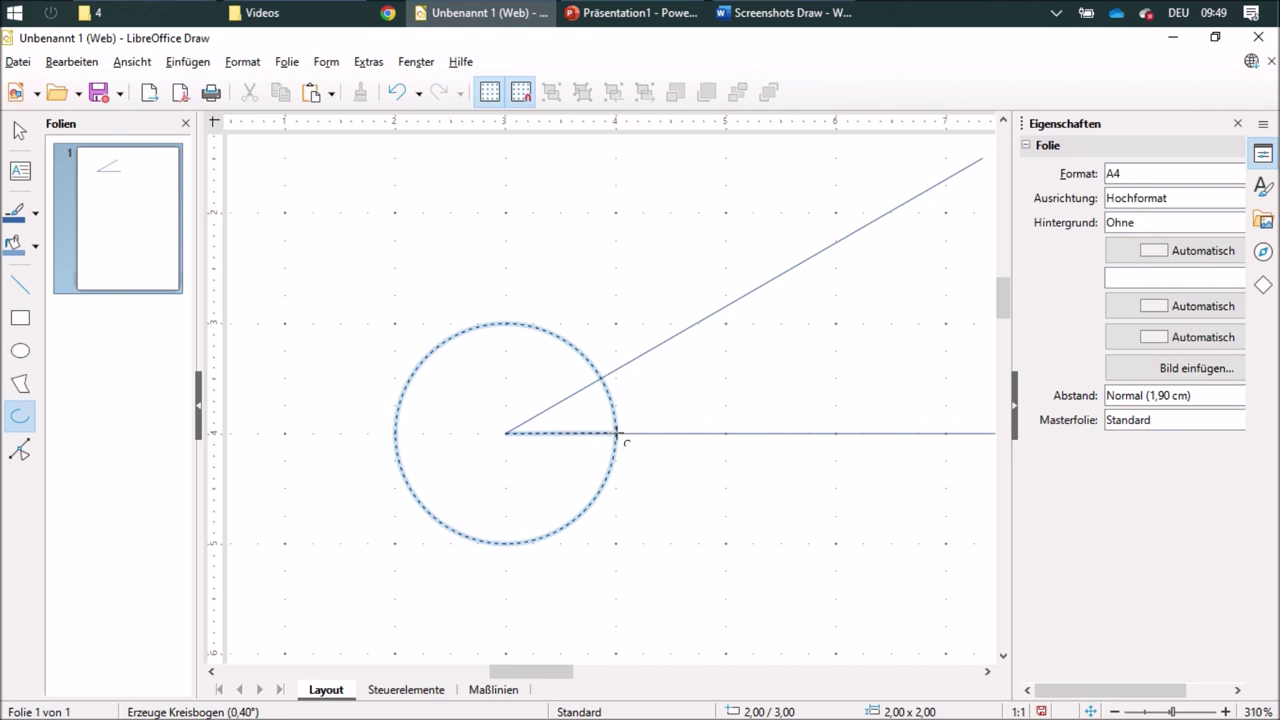
{"action": "left_click", "coordinate": [618, 434]}
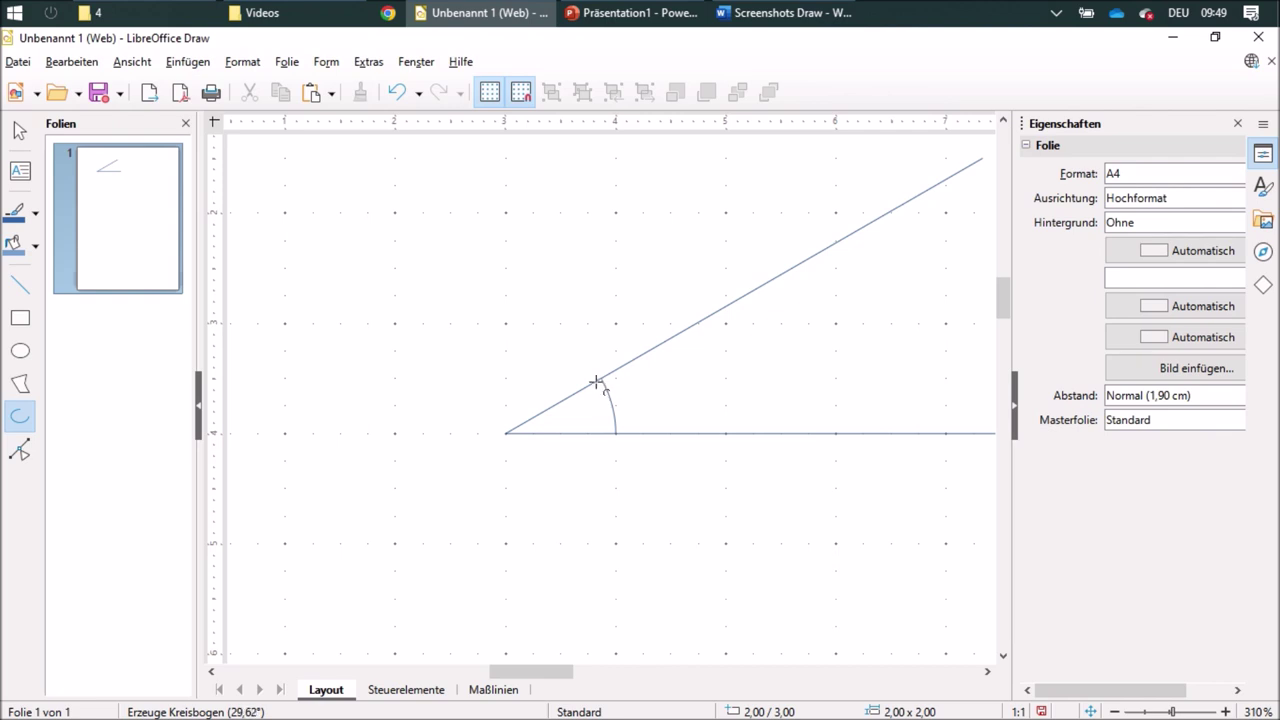
{"action": "left_click", "coordinate": [596, 382]}
{"action": "left_click", "coordinate": [672, 584]}
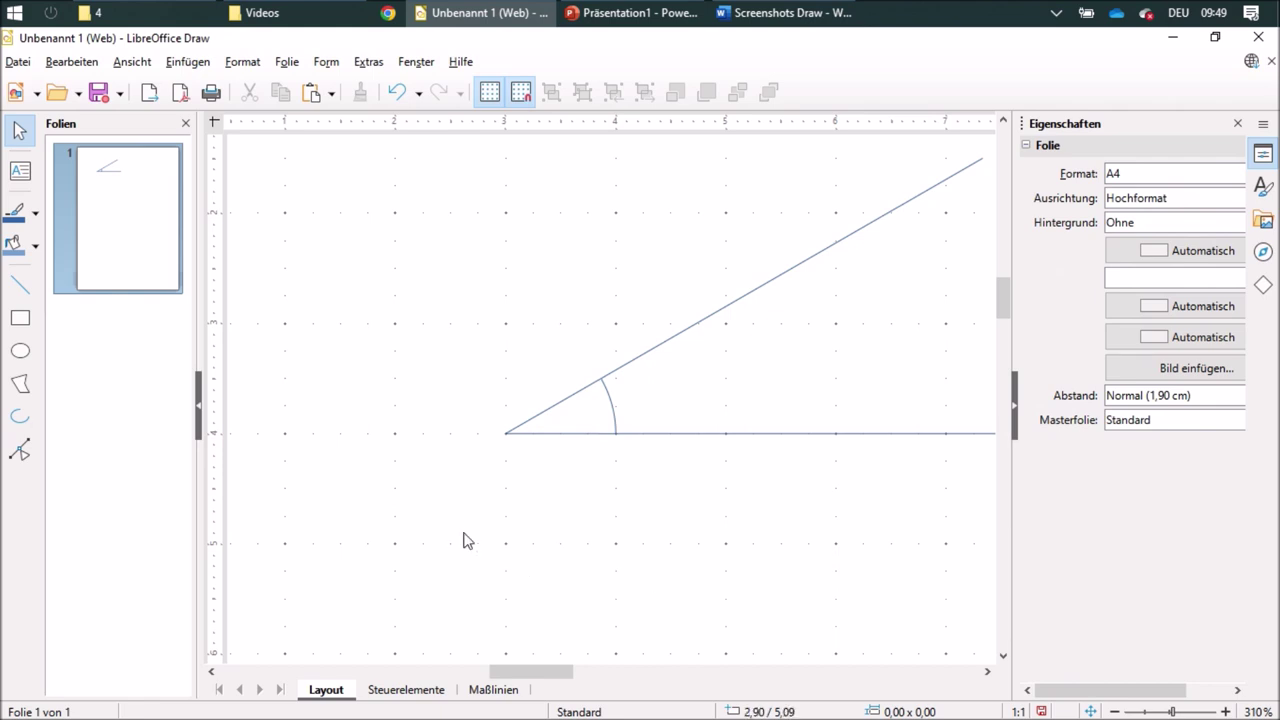
- Select both lines and the arc together and set their line colour to black
{"action": "scroll", "coordinate": [470, 531], "scroll_direction": "down", "scroll_amount": 2, "text": "ctrl"}
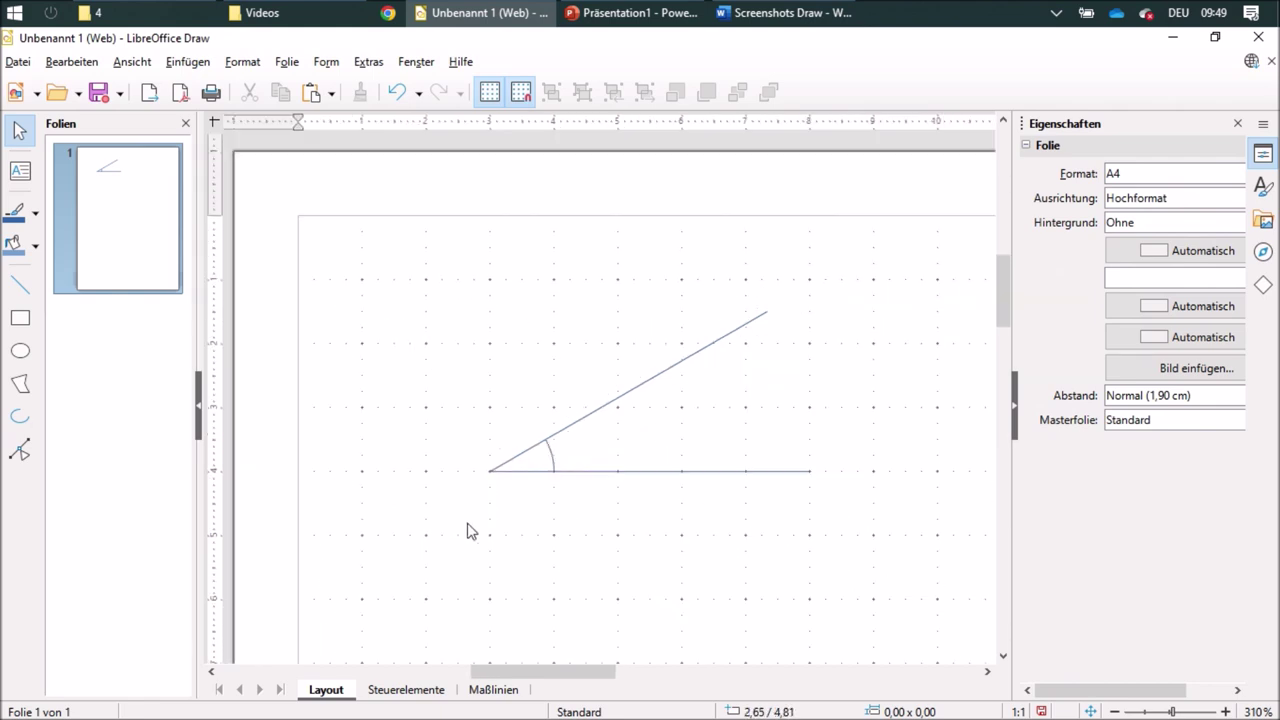
{"action": "left_click_drag", "start_coordinate": [412, 261], "coordinate": [874, 512]}
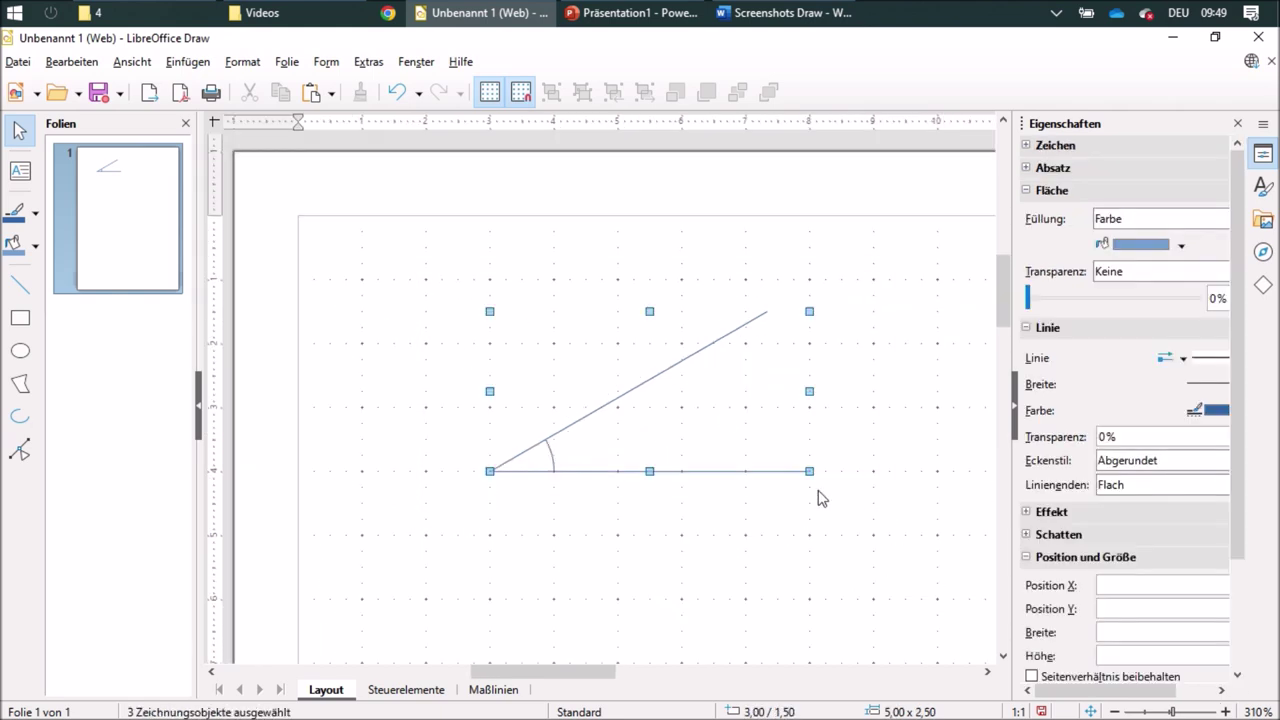
{"action": "left_click", "coordinate": [36, 218]}
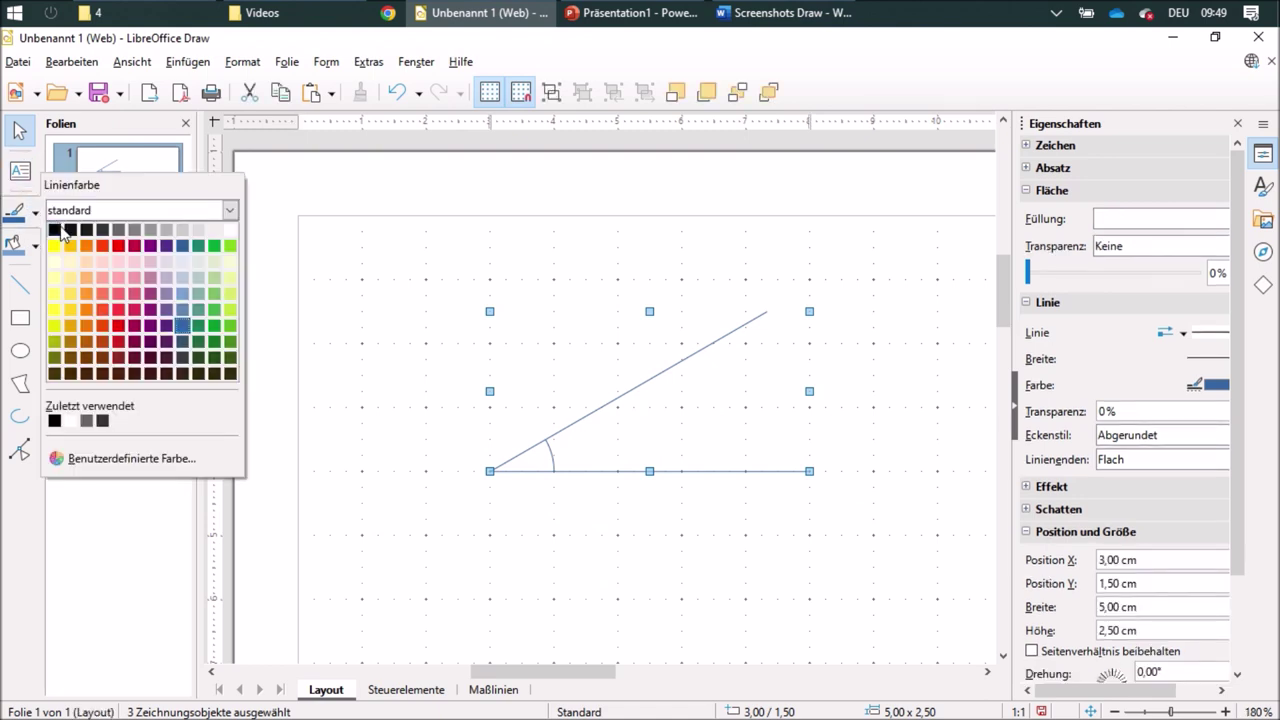
{"action": "left_click", "coordinate": [58, 230]}
{"action": "left_click", "coordinate": [663, 549]}
- Insert a text box about 1.75 cm wide above the angle with the text "30°"
{"action": "left_click", "coordinate": [20, 171]}
{"action": "left_click_drag", "start_coordinate": [426, 280], "coordinate": [537, 343]}
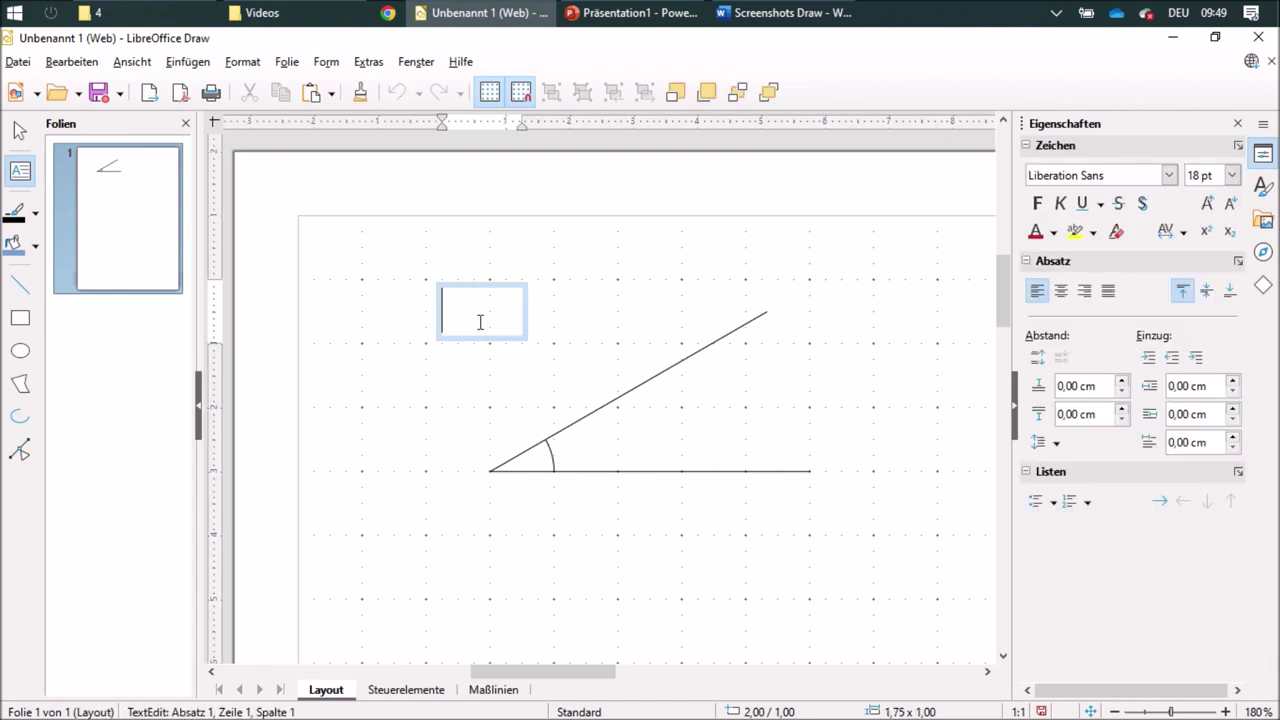
{"action": "type", "text": "30°"}
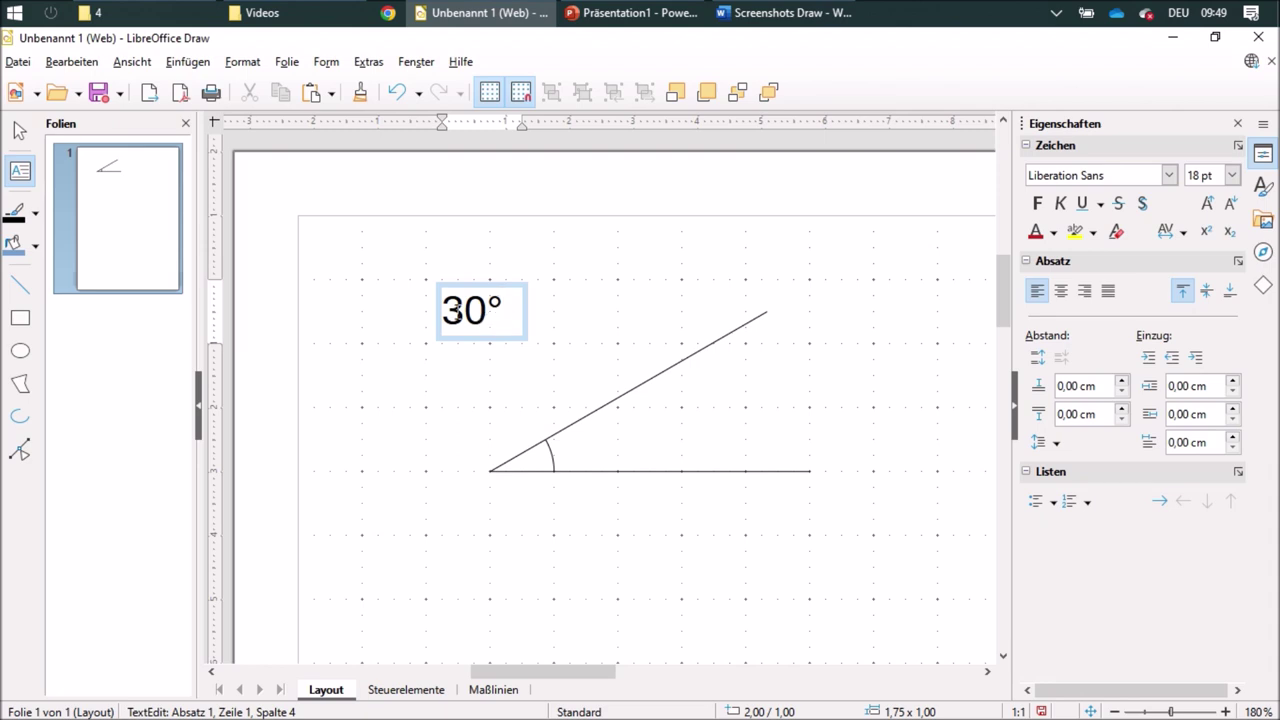
- Set the font size of the "30°" label to 8 pt
{"action": "key", "text": "shift+Left"}
{"action": "key", "text": "shift+Left"}
{"action": "key", "text": "shift+Left"}
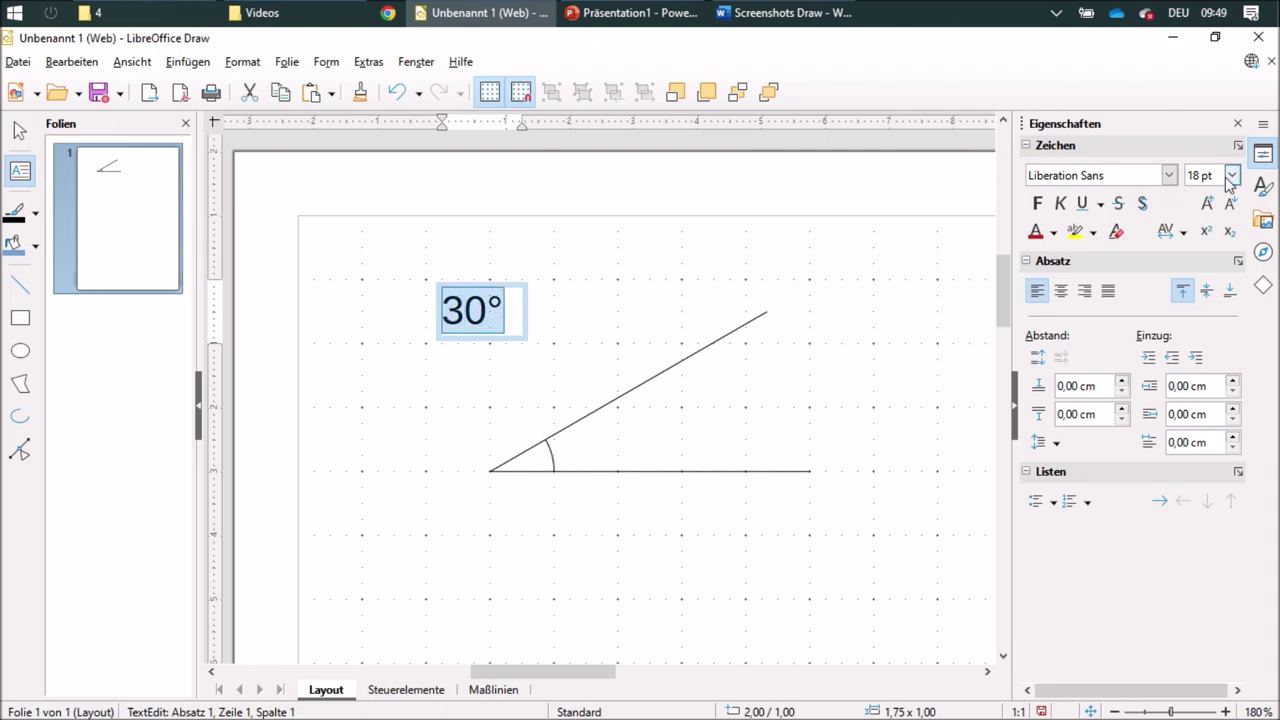
{"action": "left_click", "coordinate": [1232, 175]}
{"action": "left_click", "coordinate": [1212, 231]}
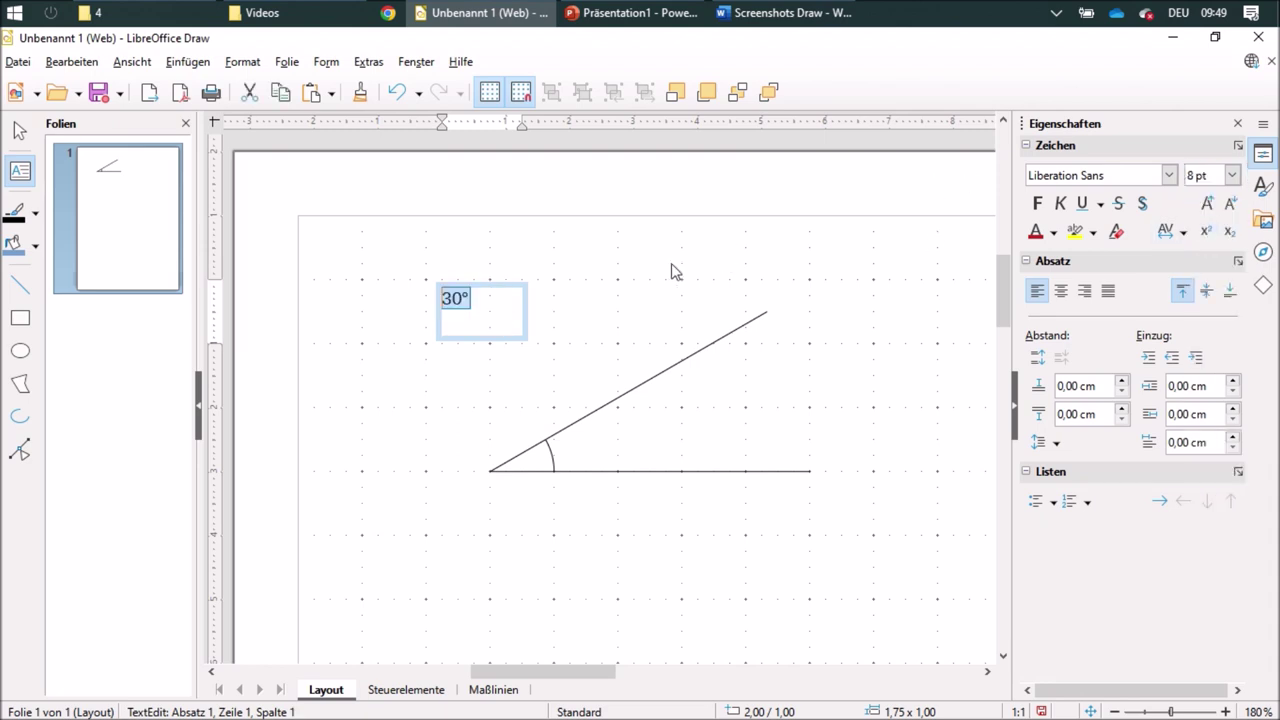
{"action": "left_click", "coordinate": [611, 297]}
- Shrink the "30°" text frame to about 1.00 × 0.57 cm and place it inside the angle beside the arc
{"action": "left_click", "coordinate": [463, 320]}
{"action": "left_click_drag", "start_coordinate": [537, 343], "coordinate": [546, 444]}
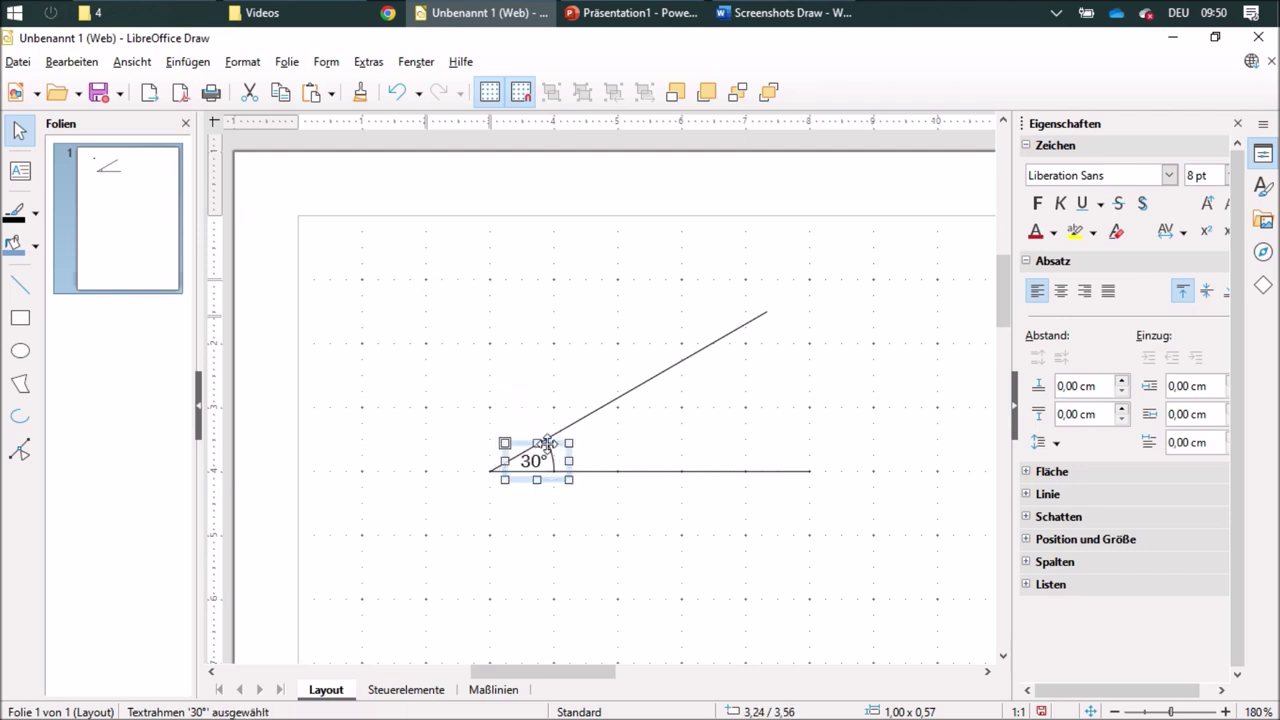
{"action": "left_click", "coordinate": [720, 572]}
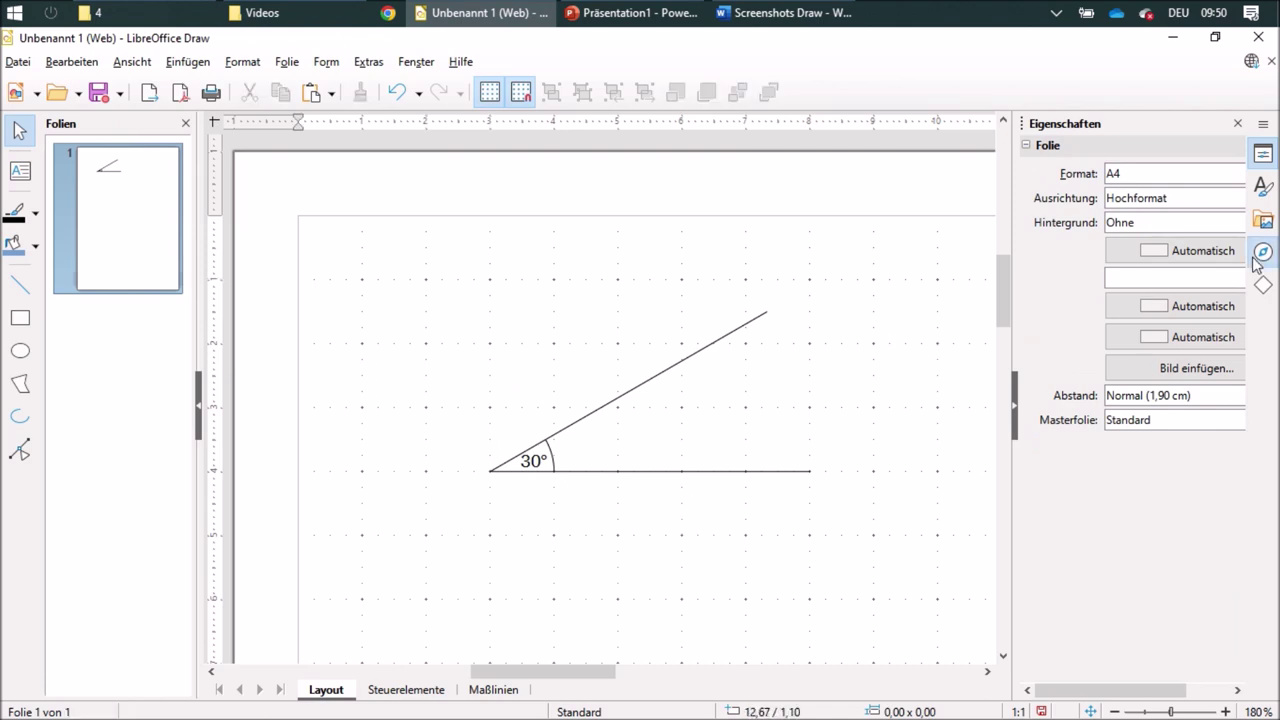
- Add the complete angle drawing, with its lines, arc and label, to the Mathematik theme of the Gallery
{"action": "left_click", "coordinate": [1263, 222]}
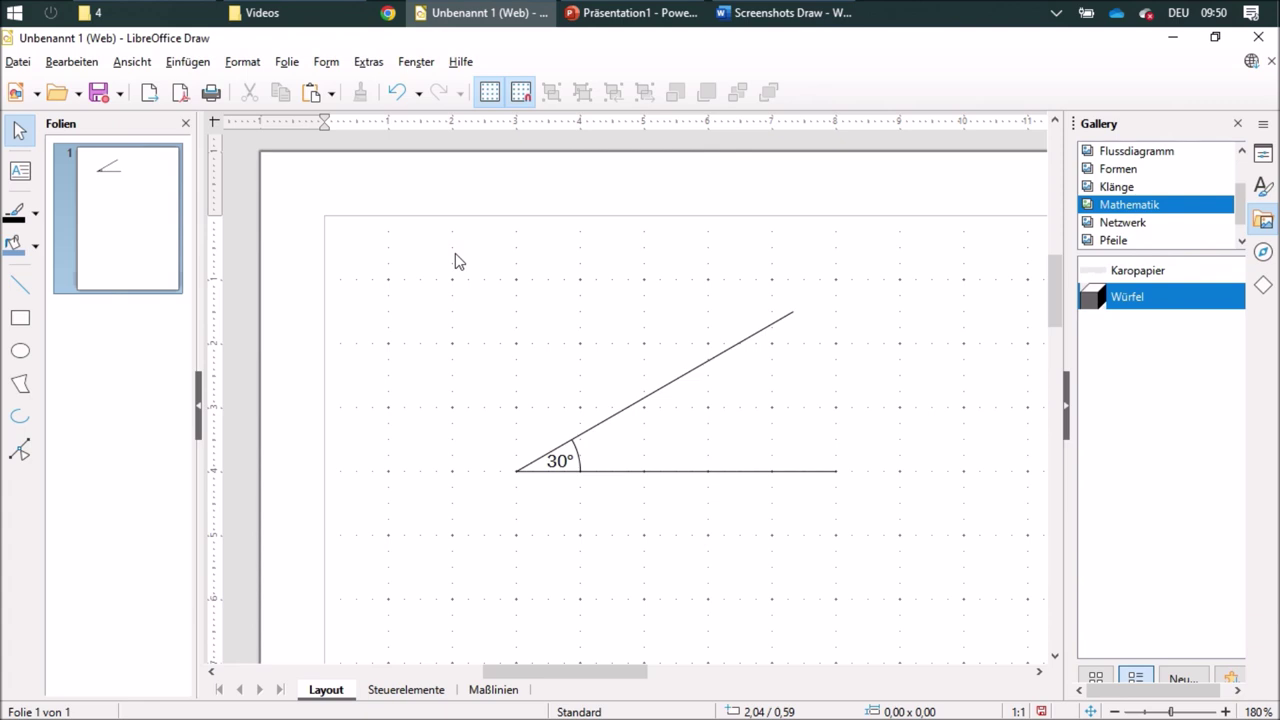
{"action": "mouse_move", "coordinate": [421, 249]}
{"action": "left_mouse_down"}
{"action": "mouse_move", "coordinate": [895, 541]}
{"action": "mouse_move", "coordinate": [962, 548]}
{"action": "left_mouse_up"}
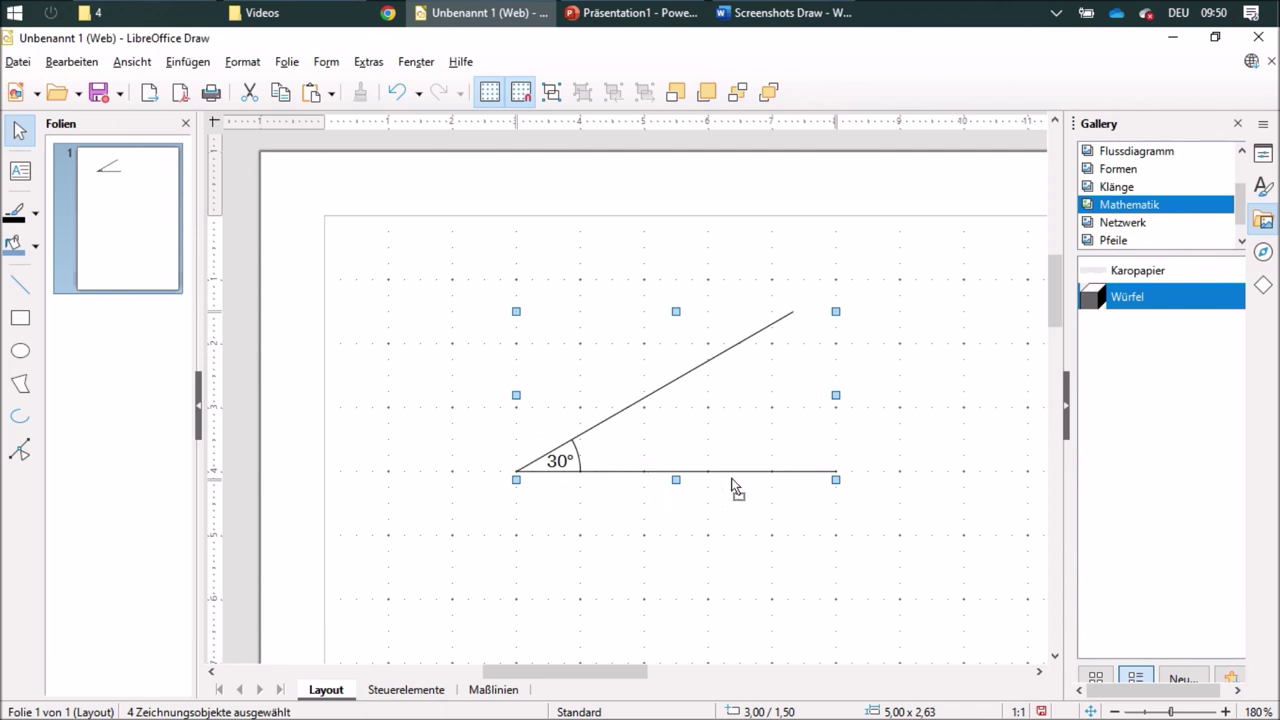
{"action": "left_click_drag", "start_coordinate": [1127, 392], "coordinate": [1142, 360]}
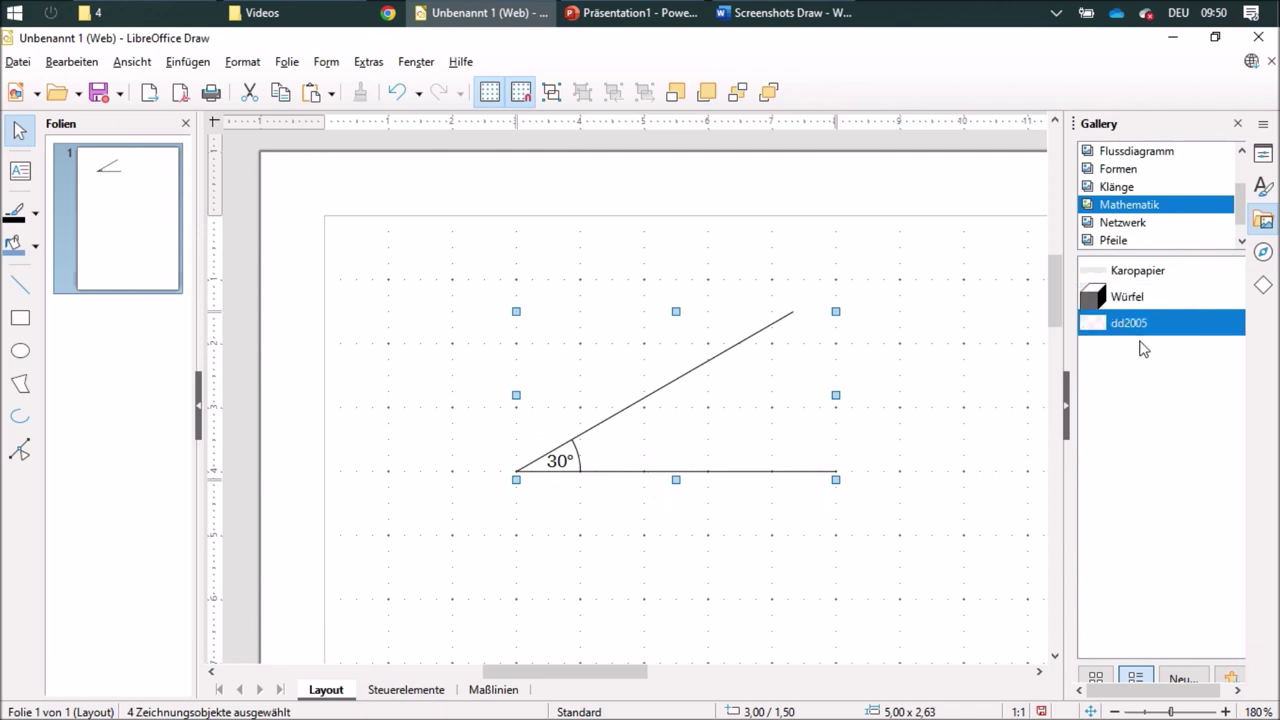
- Change the title of the newly added dd2005 entry in the Mathematik gallery to "Wi"
{"action": "right_click", "coordinate": [1135, 327]}
{"action": "left_click", "coordinate": [1180, 383]}
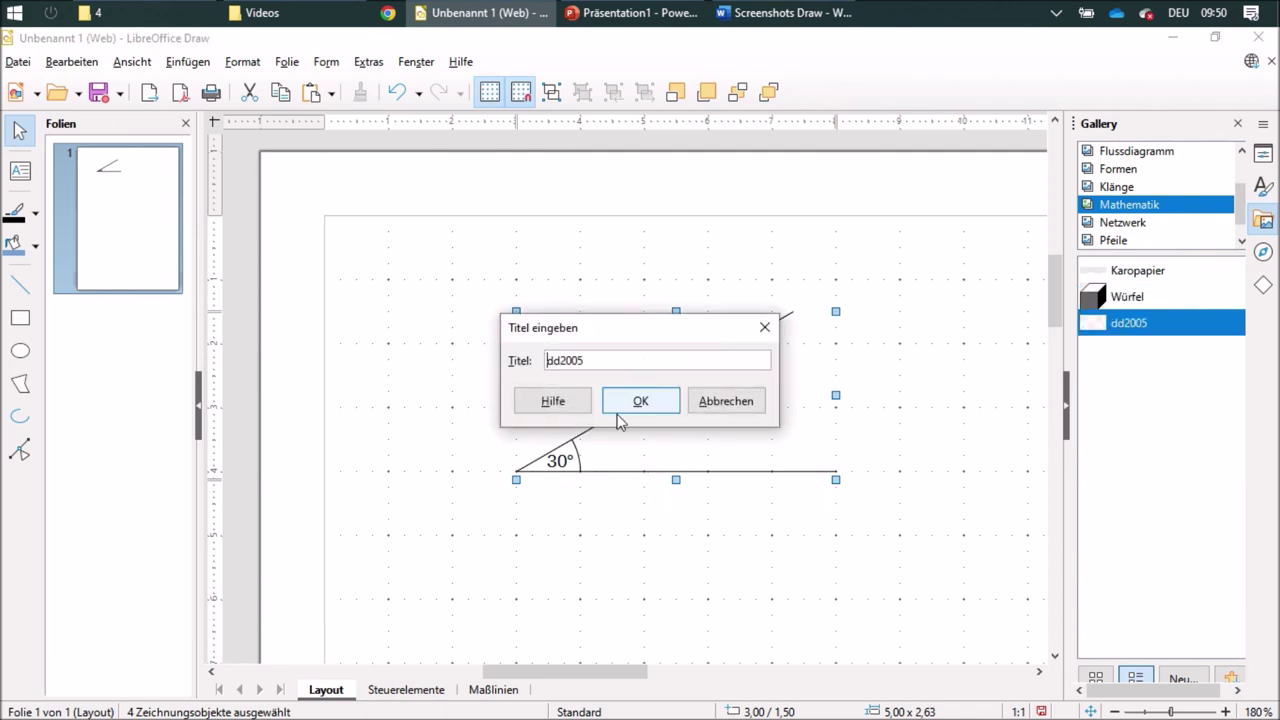
{"action": "key", "text": "ctrl+a"}
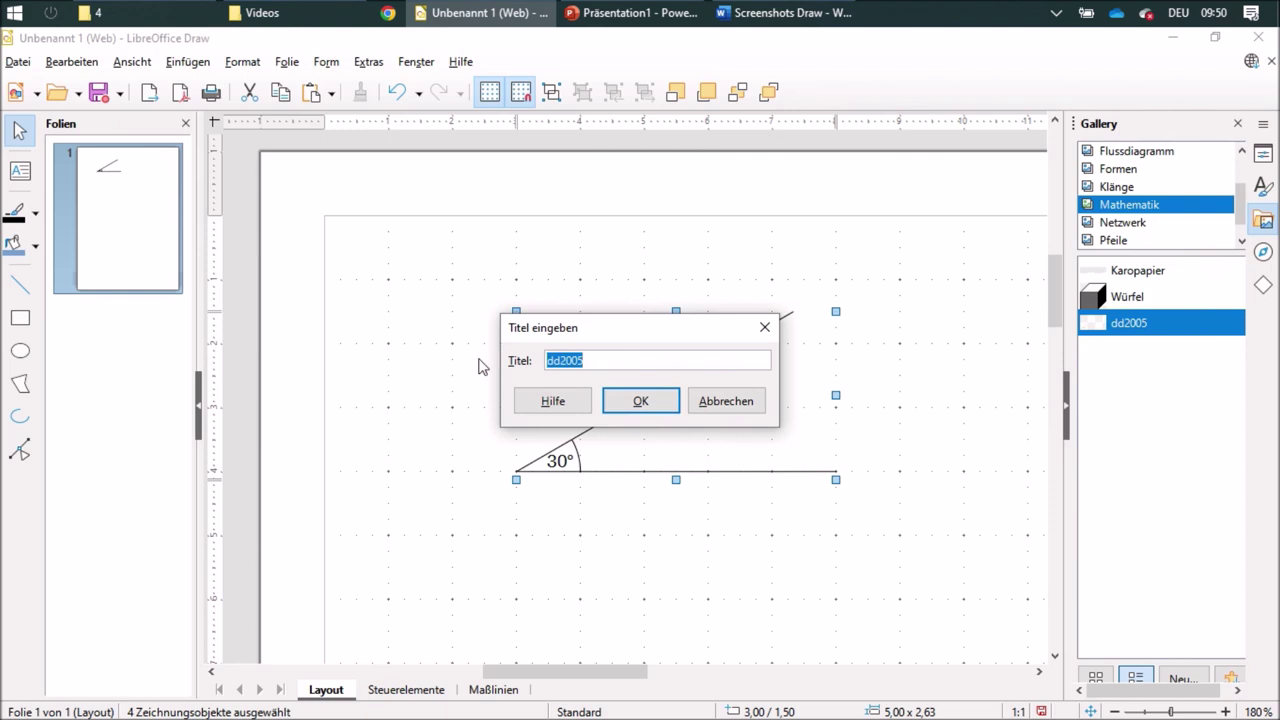
{"action": "type", "text": "Wi"}
{"action": "left_click", "coordinate": [640, 401]}
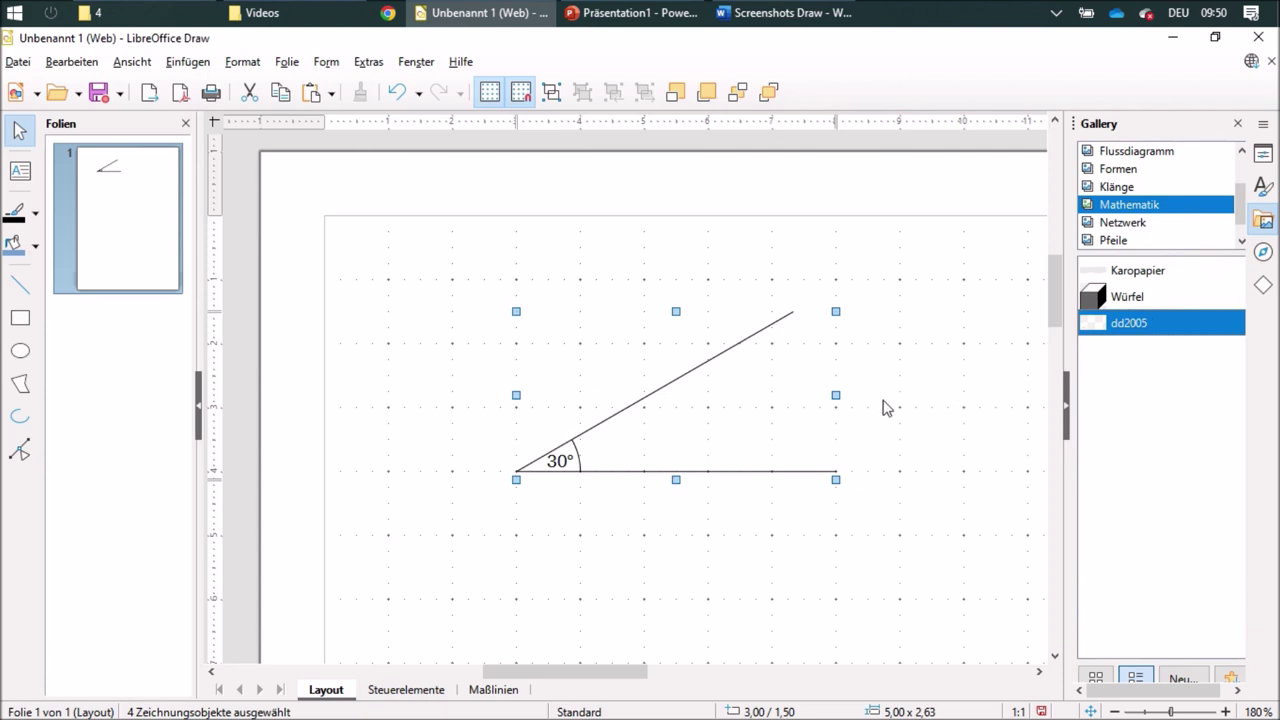
- Insert the dd2005 angle from the Mathematik gallery into an empty area of the page below the original drawing
{"action": "scroll", "coordinate": [884, 407], "scroll_direction": "down", "scroll_amount": 3}
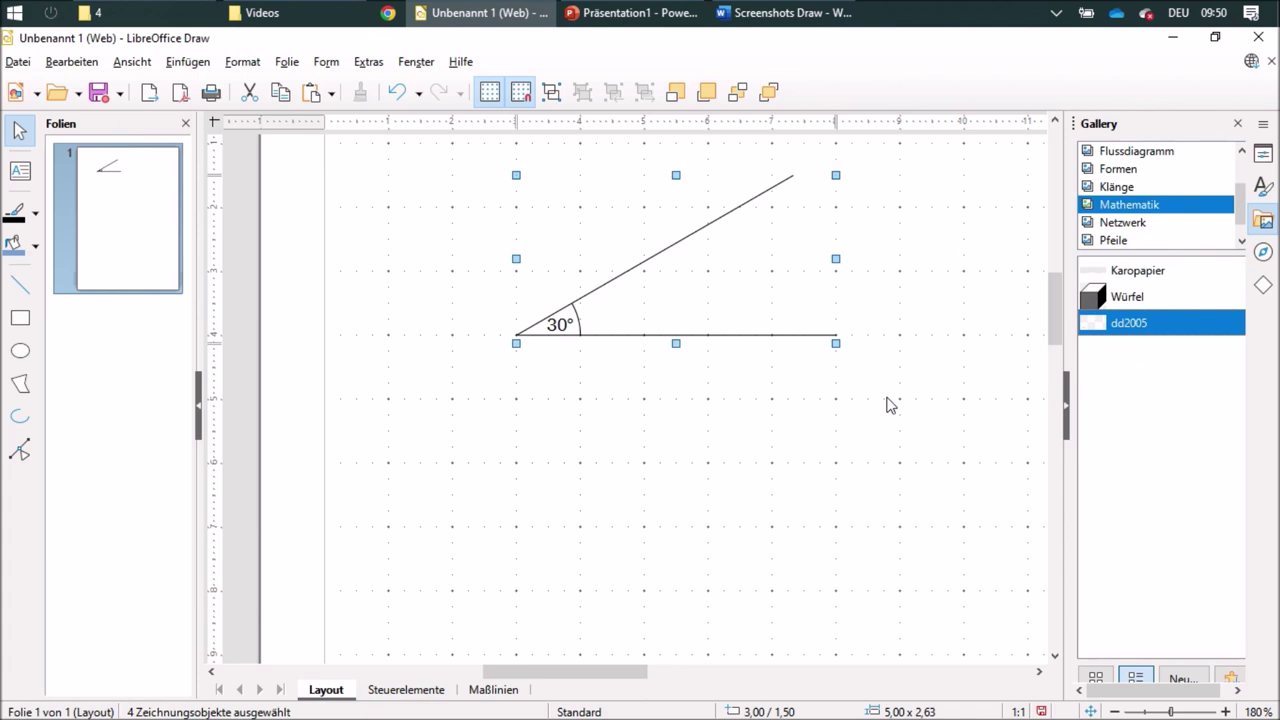
{"action": "scroll", "coordinate": [884, 407], "scroll_direction": "down", "scroll_amount": 6}
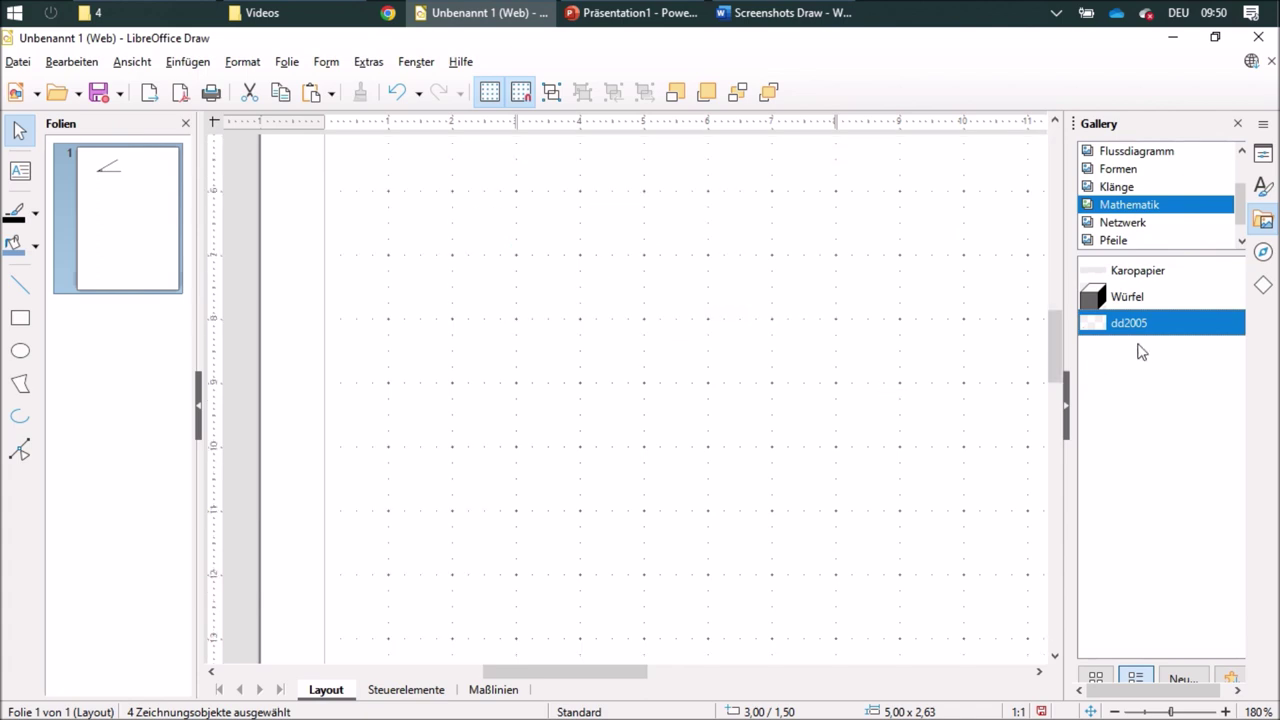
{"action": "left_click_drag", "start_coordinate": [1131, 327], "coordinate": [645, 449]}
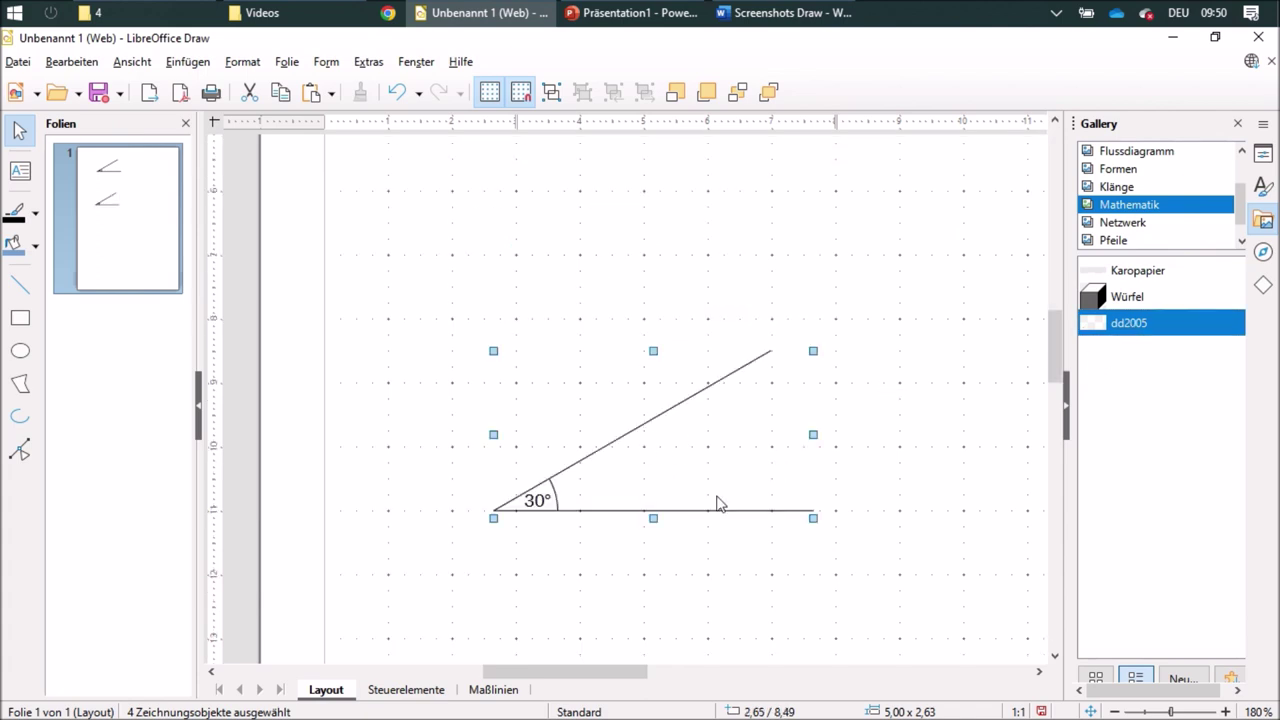
{"action": "left_click", "coordinate": [952, 498]}
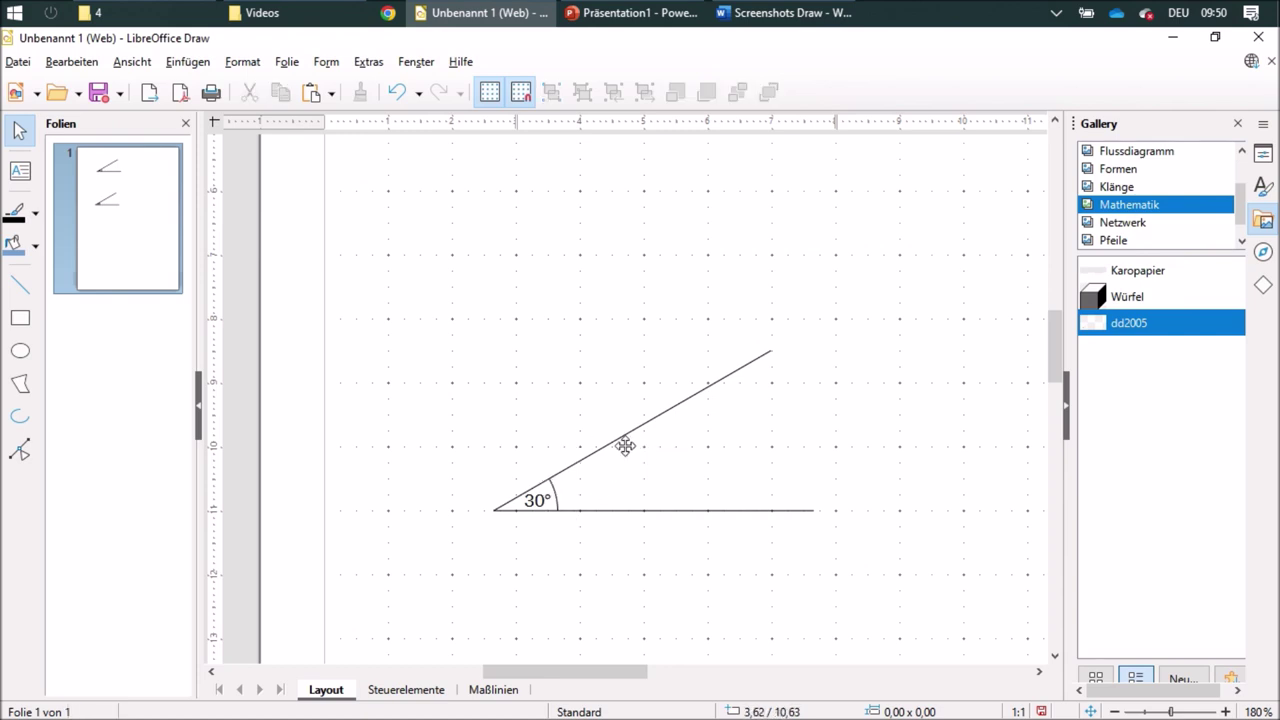
- Display the position and size properties of the slanted line in the inserted angle
{"action": "left_click", "coordinate": [648, 420]}
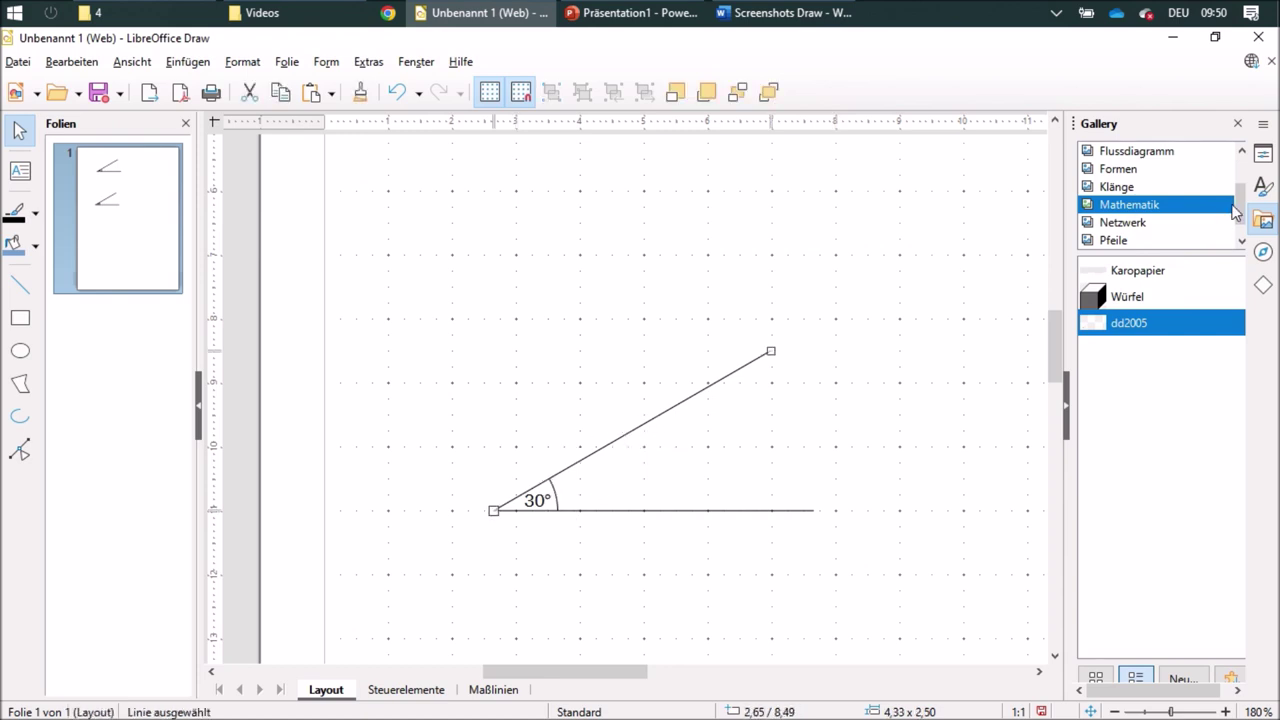
{"action": "left_click", "coordinate": [1275, 156]}
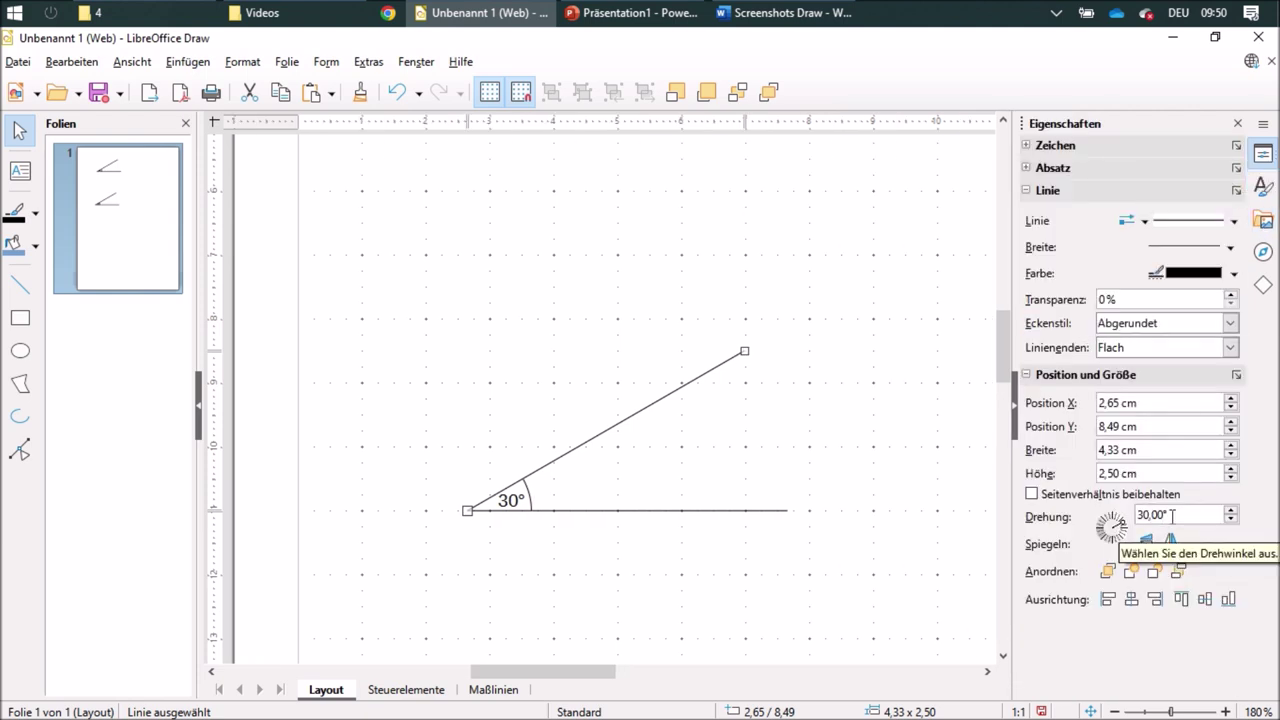
{"action": "left_click", "coordinate": [521, 492]}
{"action": "left_click", "coordinate": [629, 463]}
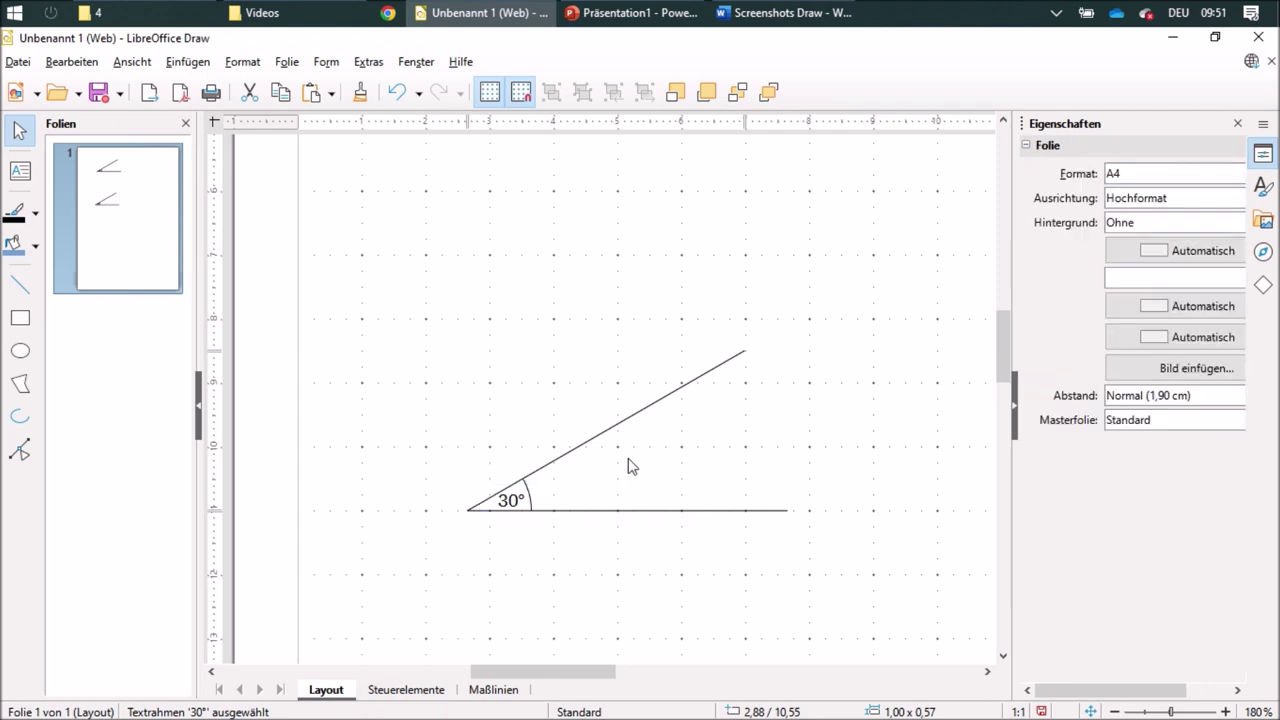
- Move the inserted angle's "30°" label out of the angle to about X 1.75, Y 8.68 cm
{"action": "left_click", "coordinate": [509, 499]}
{"action": "left_click", "coordinate": [509, 494]}
{"action": "left_click_drag", "start_coordinate": [509, 494], "coordinate": [445, 368]}
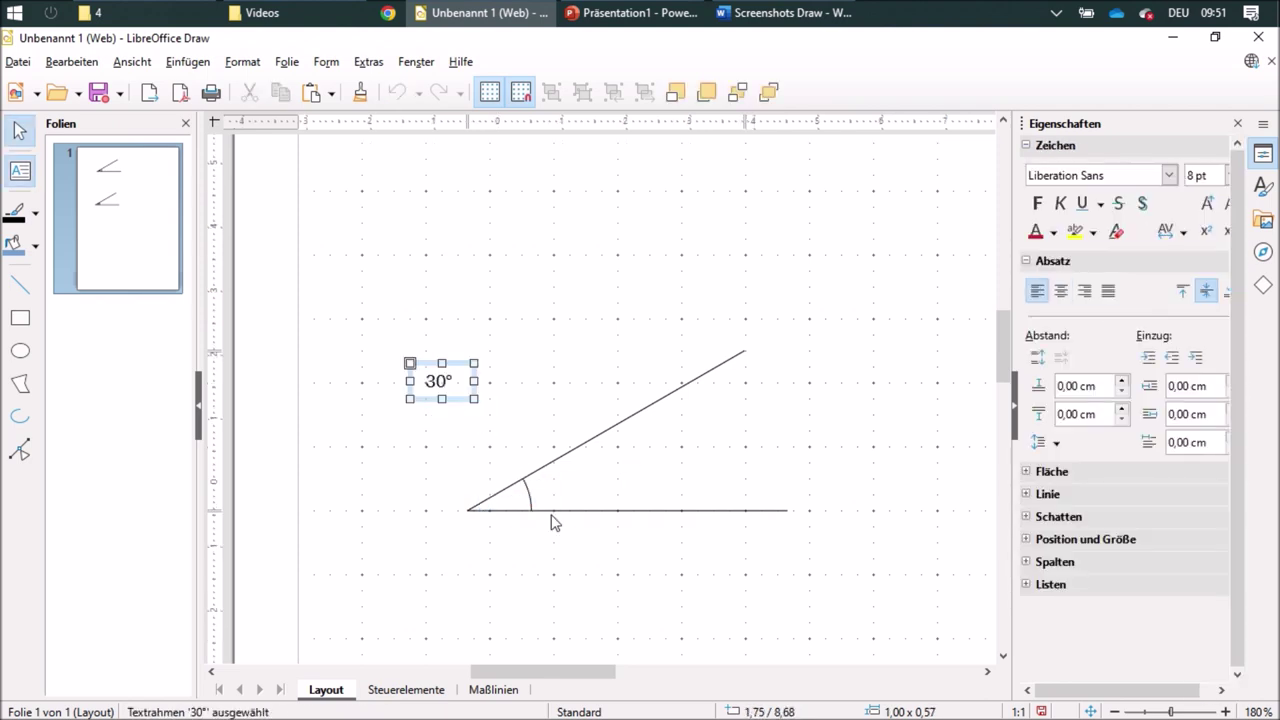
- Lengthen the inserted angle's arc by moving its upper end point beyond the slanted line, giving about 0.54 × 0.89 cm
{"action": "left_click", "coordinate": [526, 491]}
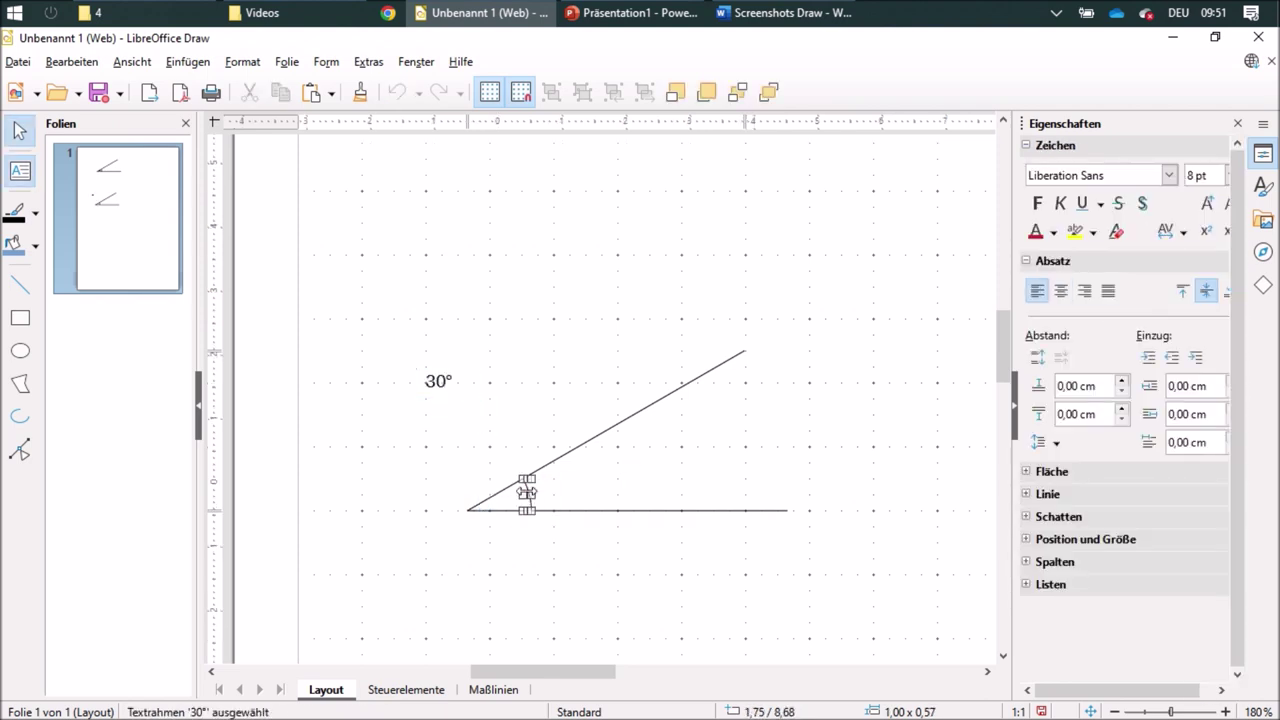
{"action": "left_click", "coordinate": [20, 451]}
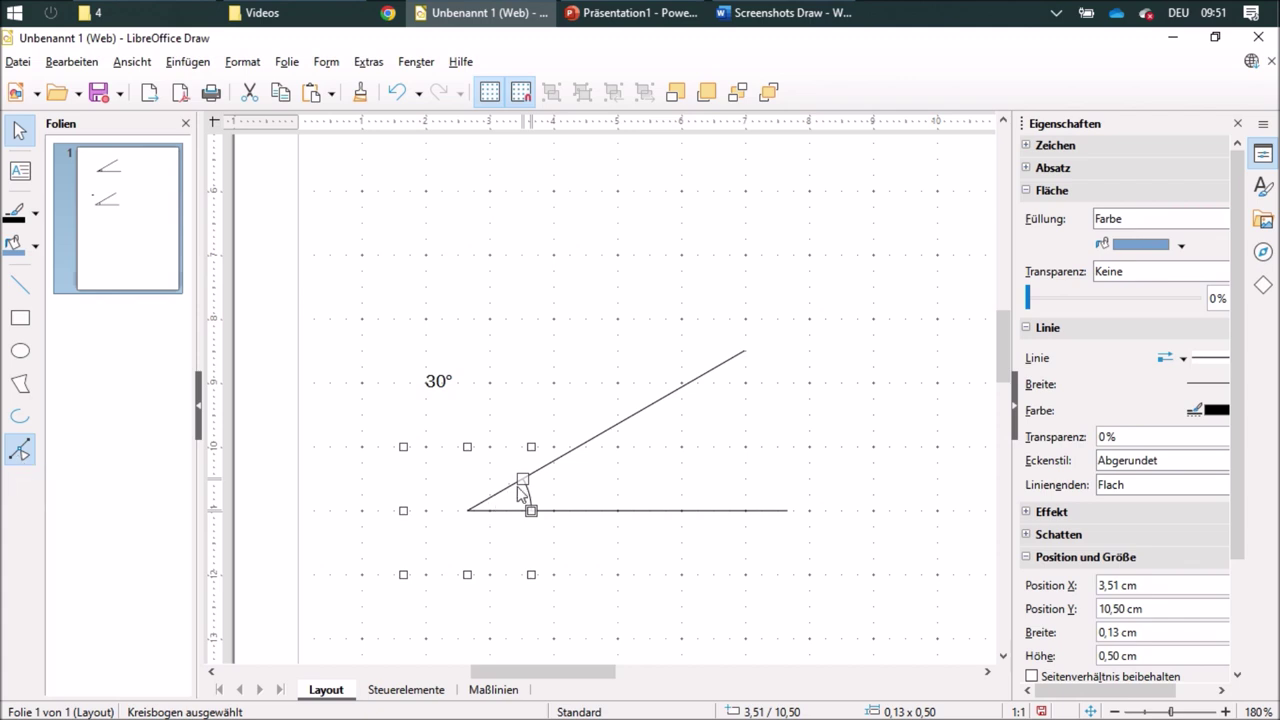
{"action": "left_click_drag", "start_coordinate": [523, 487], "coordinate": [493, 462]}
{"action": "left_click", "coordinate": [718, 438]}
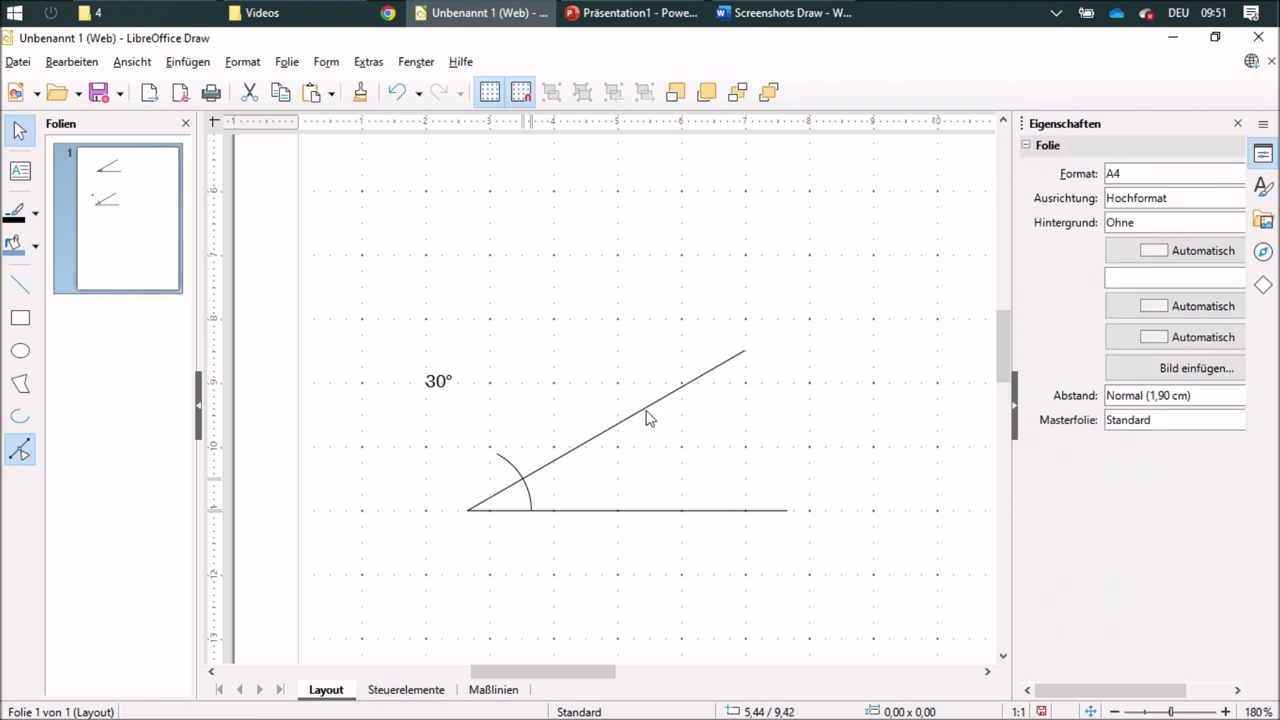
- Set the rotation of the inserted angle's slanted line to 50°
{"action": "left_click", "coordinate": [644, 409]}
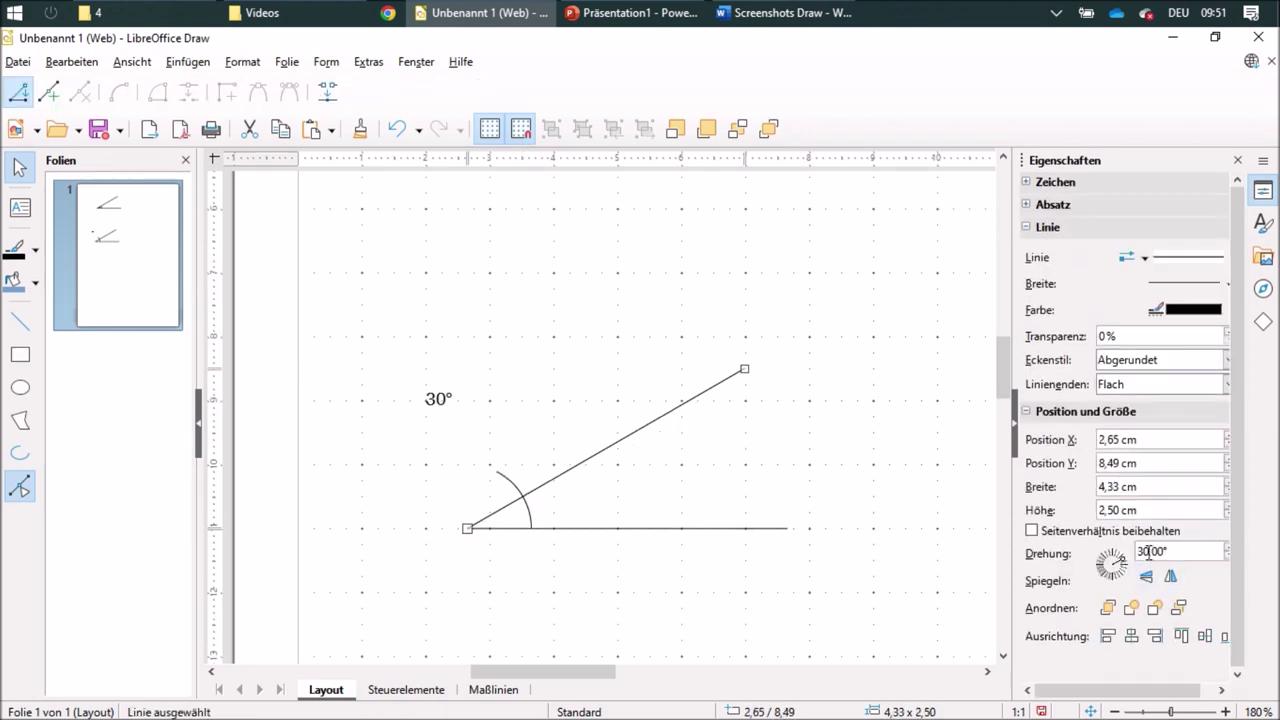
{"action": "left_click", "coordinate": [1229, 548]}
{"action": "left_click", "coordinate": [1229, 548]}
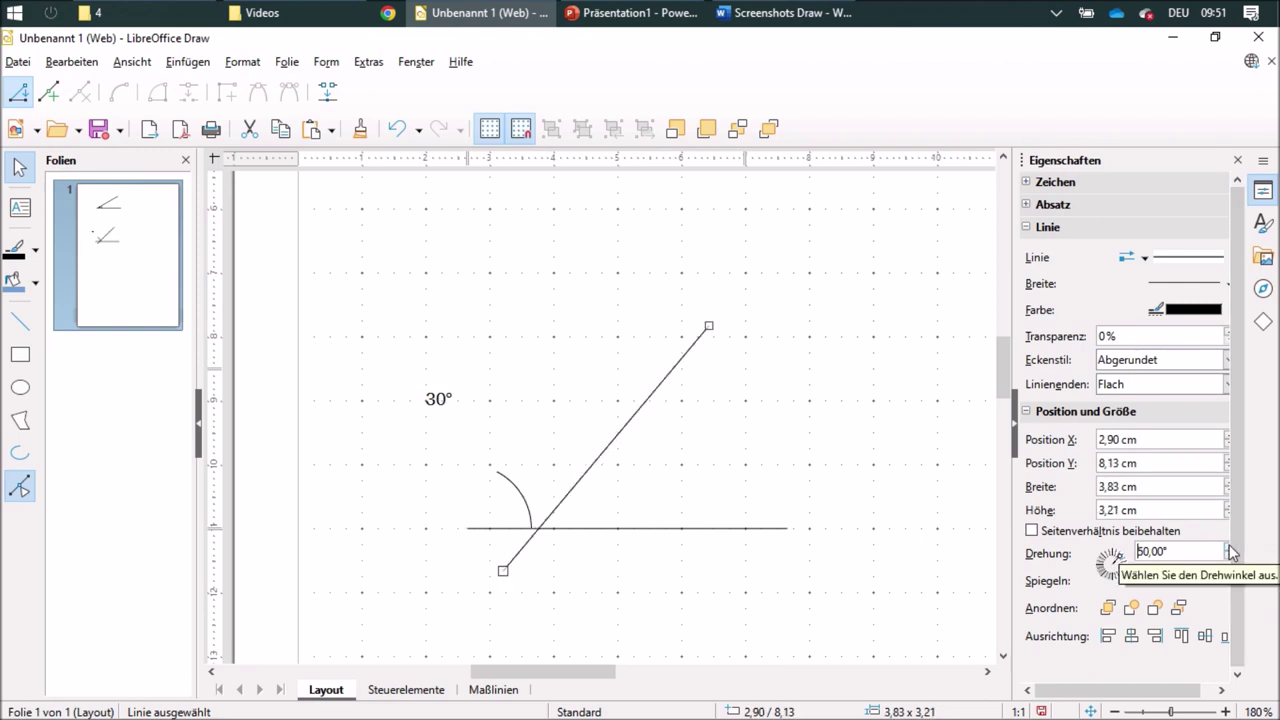
- Move the rotated line so that its lower end meets the start point of the horizontal line
{"action": "left_click_drag", "start_coordinate": [601, 440], "coordinate": [590, 410]}
{"action": "left_click", "coordinate": [688, 539]}
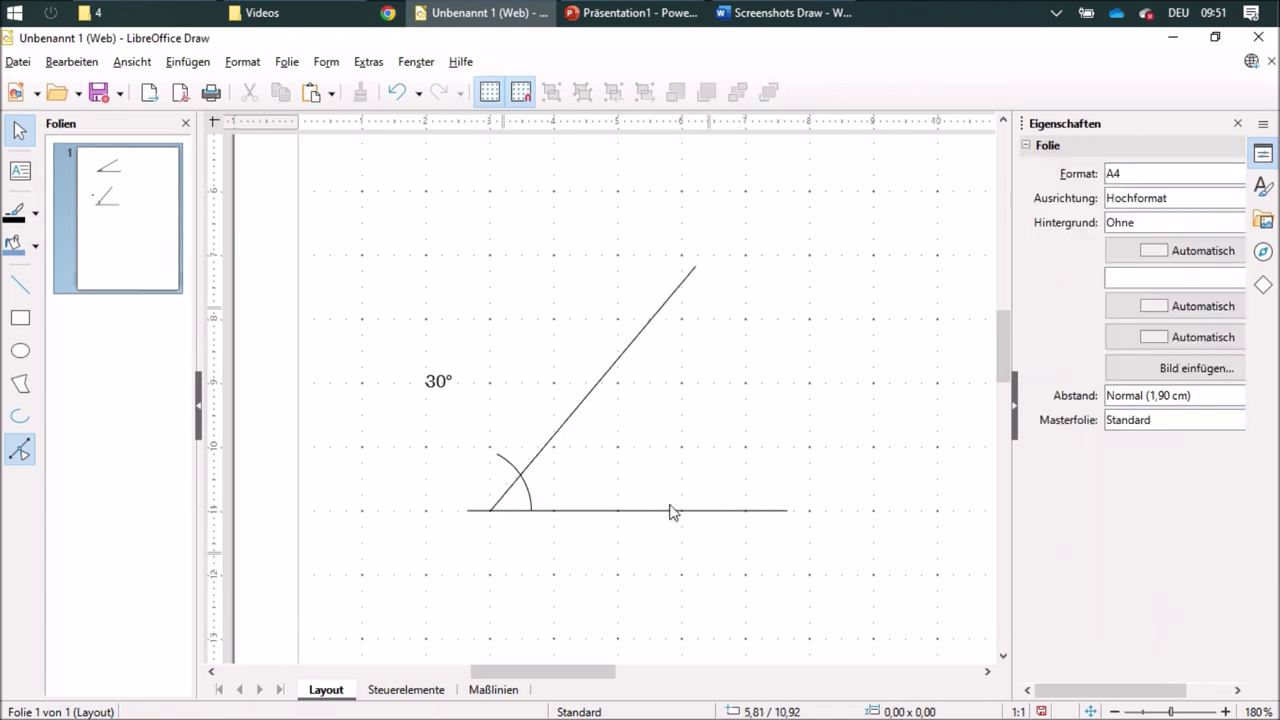
{"action": "left_click_drag", "start_coordinate": [569, 414], "coordinate": [543, 414]}
{"action": "left_click", "coordinate": [614, 557]}
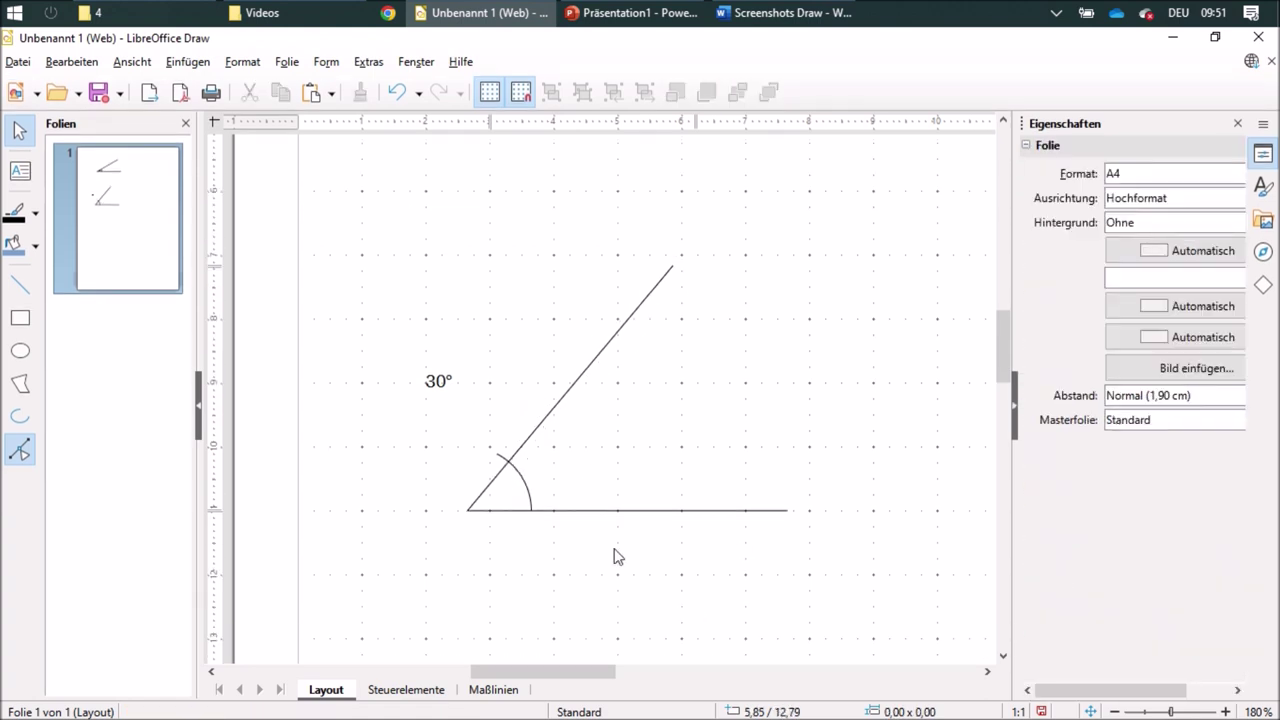
- Shorten the arc so that its upper end point lies exactly on the slanted line
{"action": "left_click", "coordinate": [520, 485]}
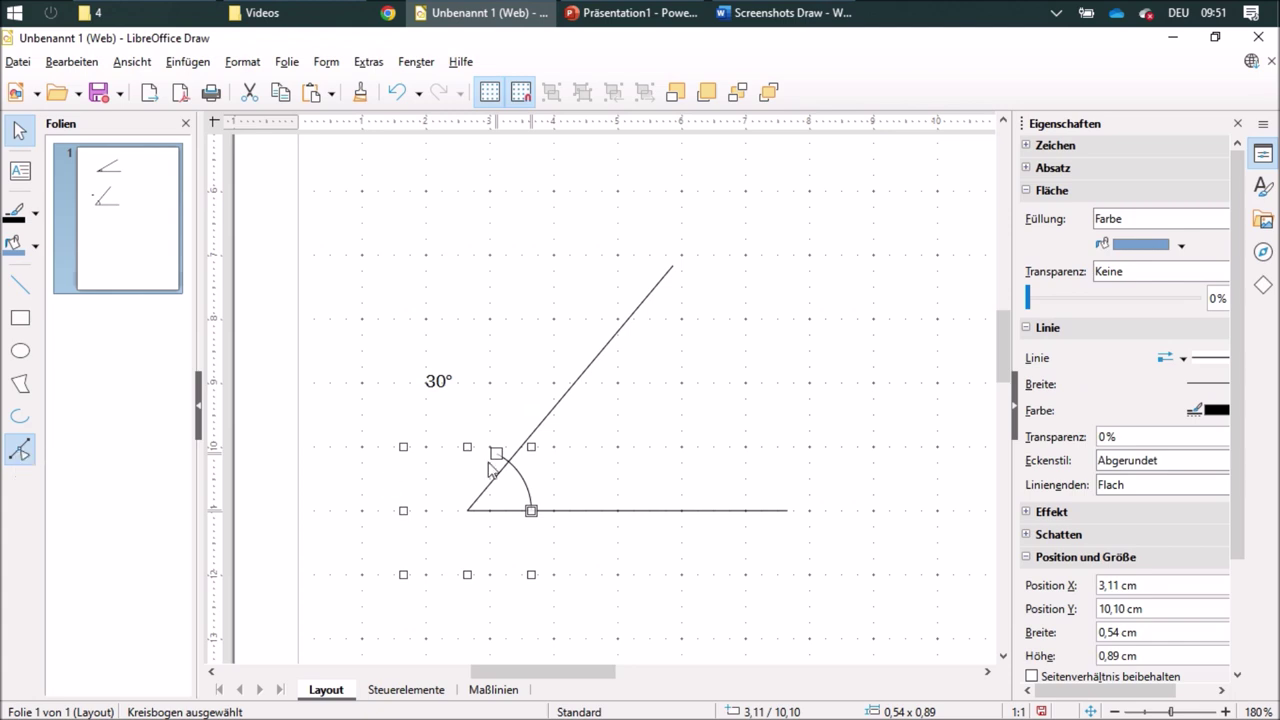
{"action": "left_click_drag", "start_coordinate": [496, 455], "coordinate": [508, 462]}
{"action": "left_click", "coordinate": [671, 592]}
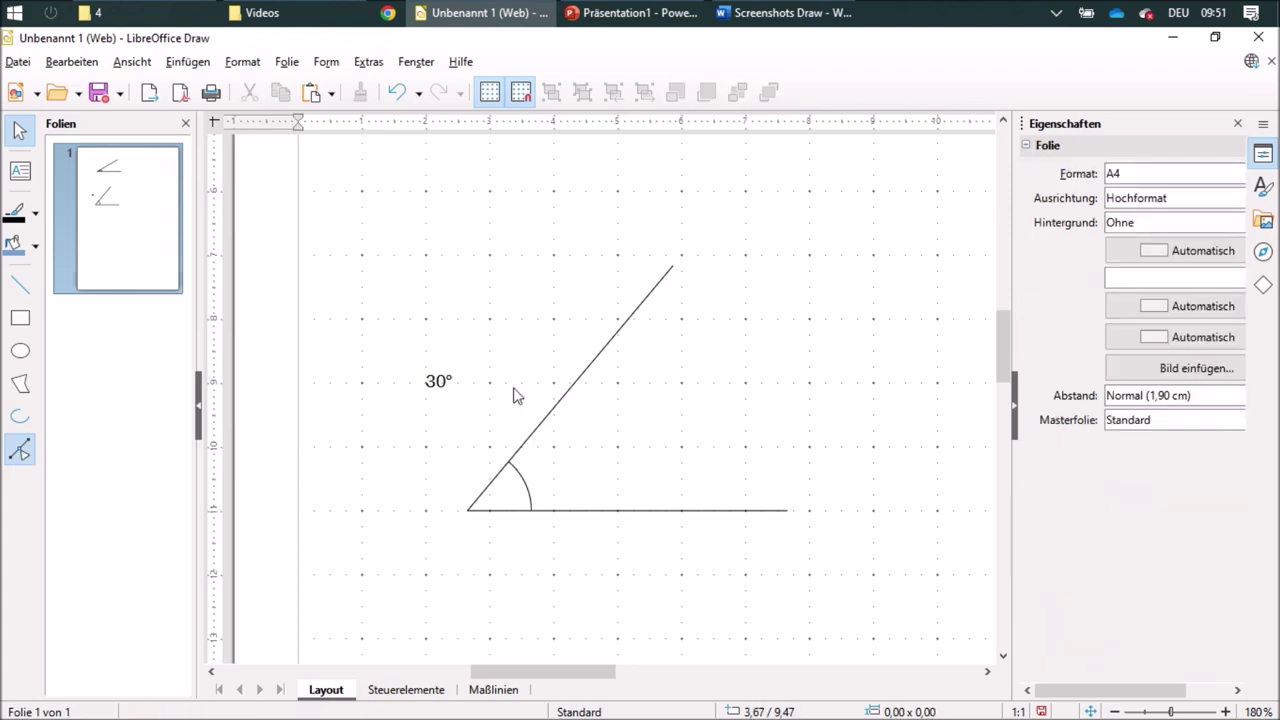
- Change the "30°" label to "50°" and move it inside the angle beside the arc
{"action": "left_click", "coordinate": [440, 396]}
{"action": "left_click", "coordinate": [440, 396]}
{"action": "key", "text": "BackSpace"}
{"action": "type", "text": "5"}
{"action": "left_click_drag", "start_coordinate": [434, 366], "coordinate": [506, 487]}
- Group both lines, the arc and the "50°" label of the second angle into one object
{"action": "left_click", "coordinate": [883, 575]}
{"action": "mouse_move", "coordinate": [342, 212]}
{"action": "left_mouse_down"}
{"action": "mouse_move", "coordinate": [774, 574]}
{"action": "mouse_move", "coordinate": [883, 575]}
{"action": "left_mouse_up"}
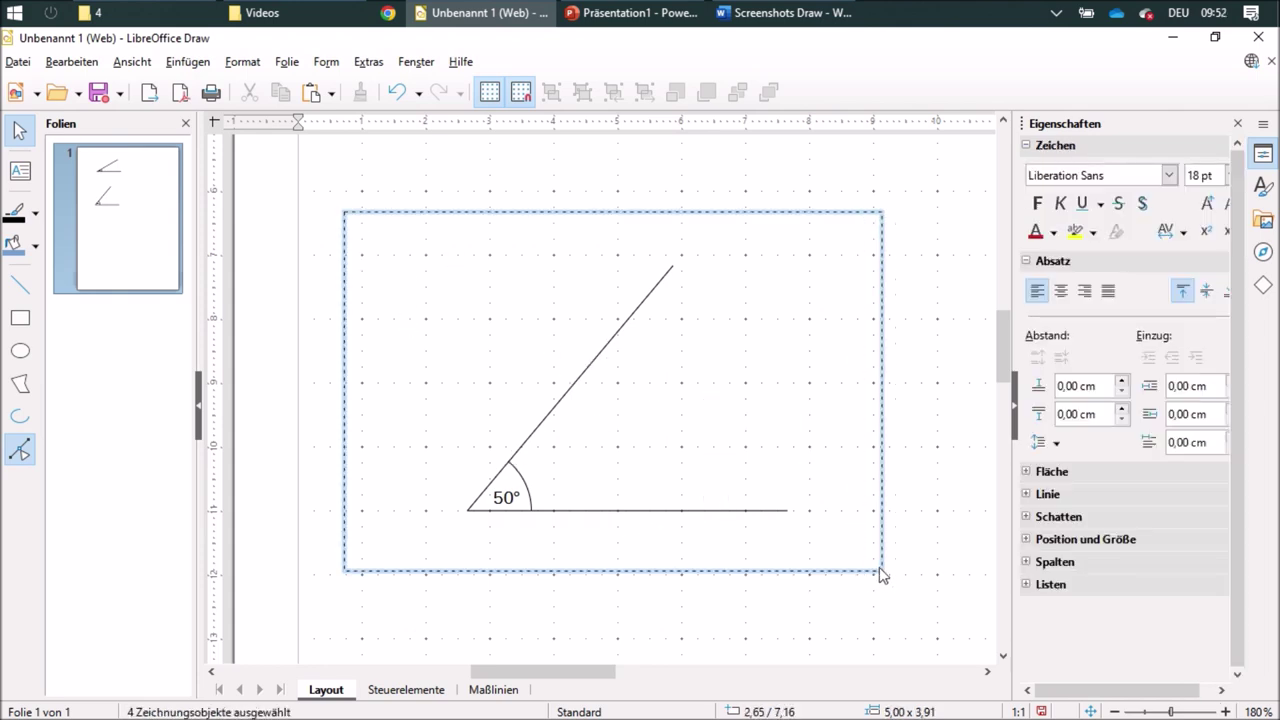
{"action": "left_click", "coordinate": [553, 94]}
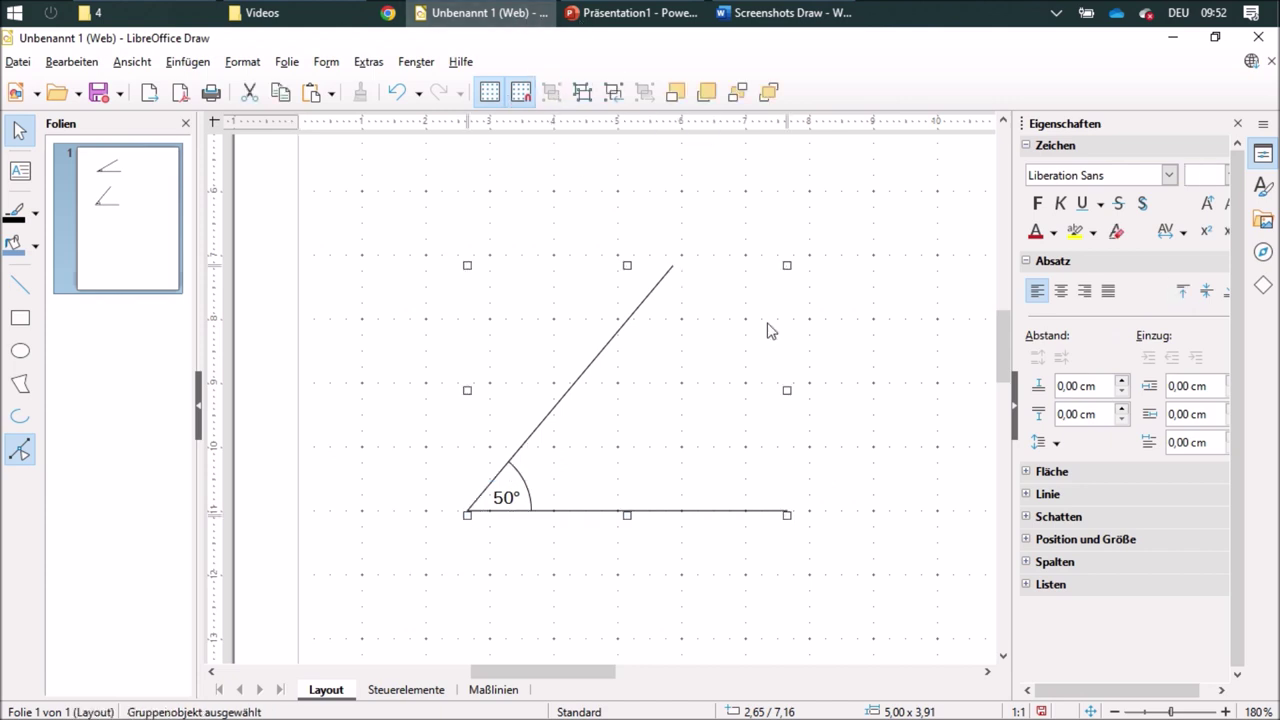